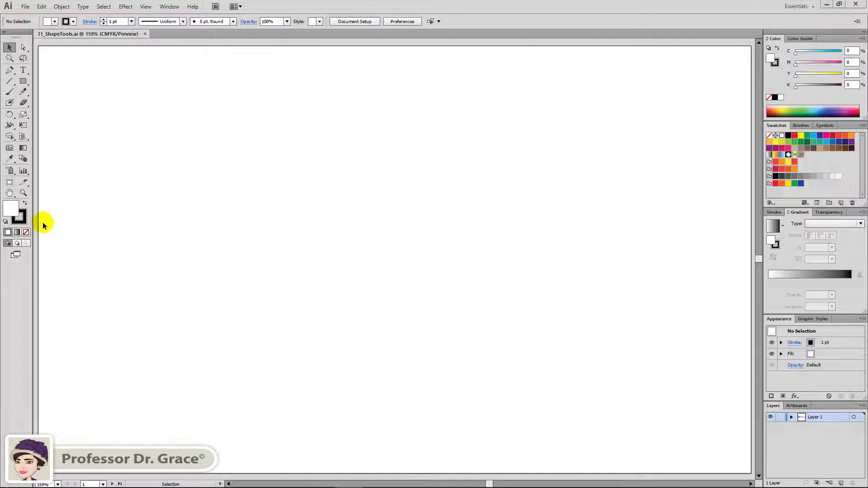
# Set the default stroke to none and the fill to the orange-red swatch with M 80 and Y 95.
pyautogui.click(21, 219)
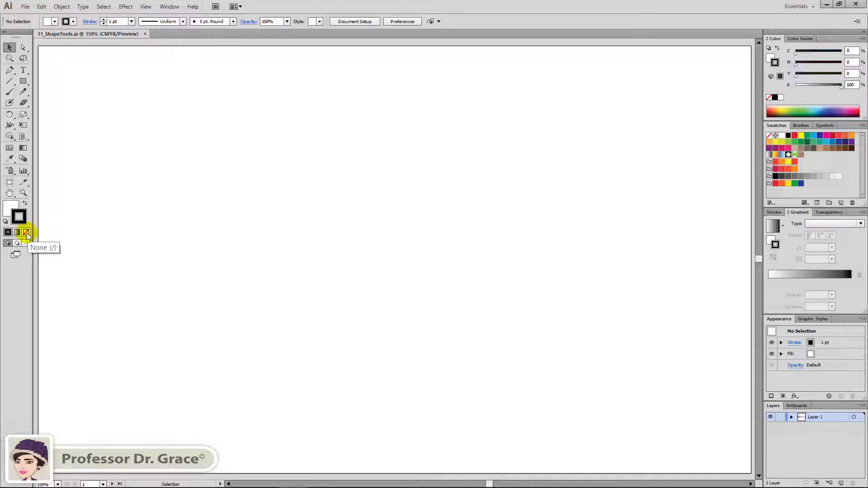
pyautogui.press('/')
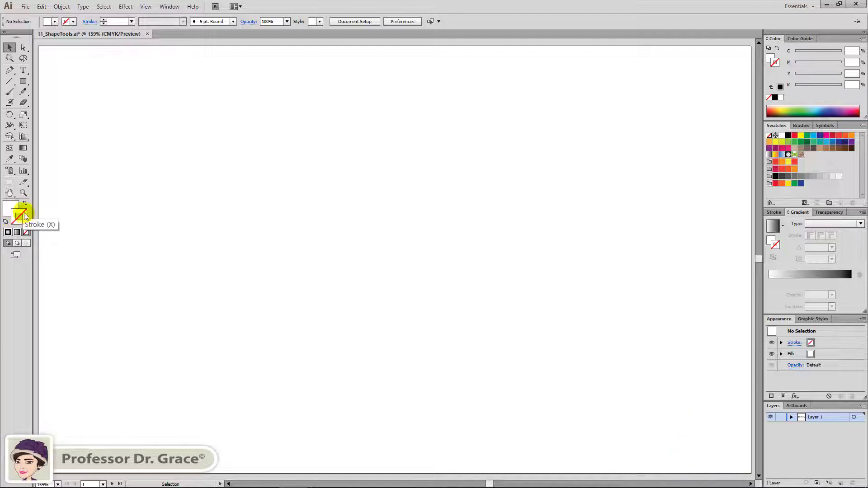
pyautogui.click(10, 206)
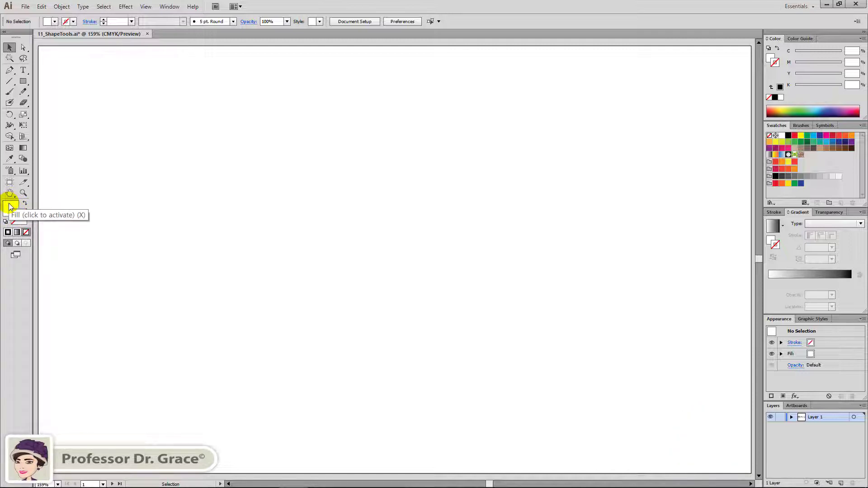
pyautogui.click(11, 207)
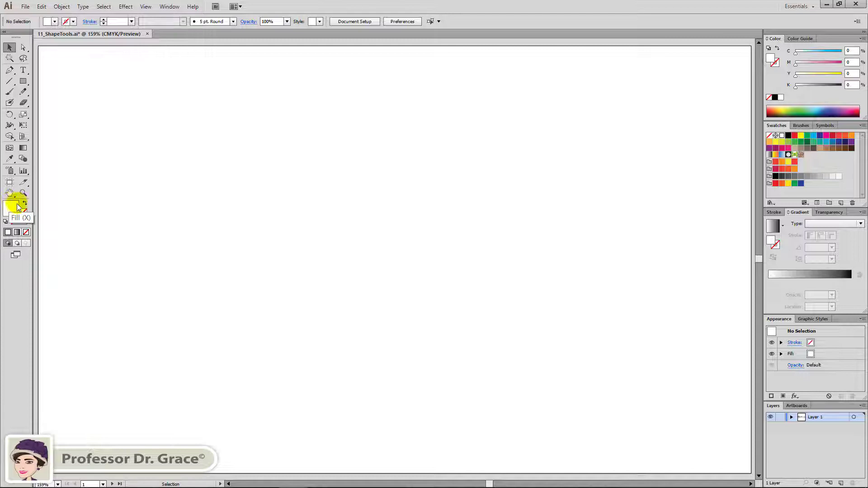
pyautogui.press('x')
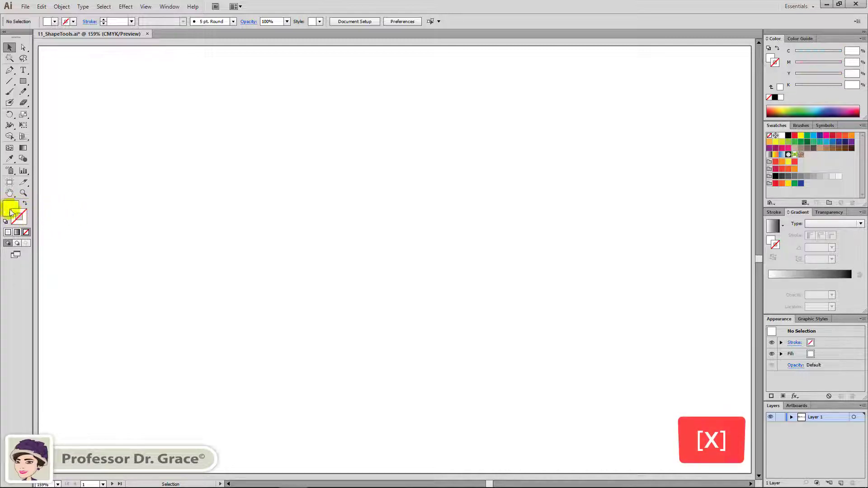
pyautogui.click(16, 223)
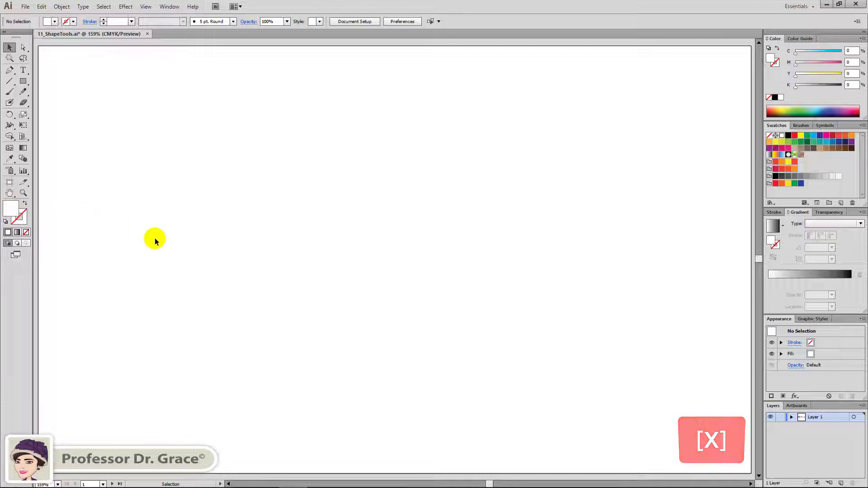
pyautogui.press('x')
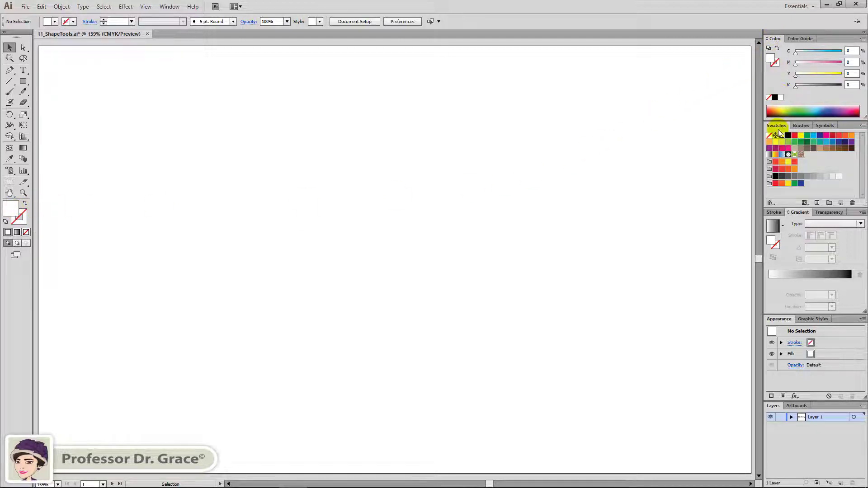
pyautogui.click(846, 137)
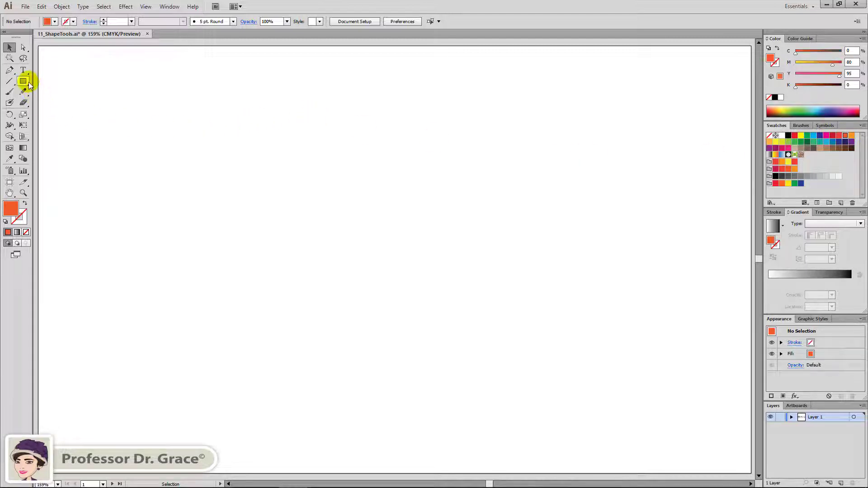
# With the shape tools floated, draw a wide rectangle about 26.4 × 3.2 cm, a tall one about 6.7 × 11.7 cm and a square about 6.9 cm.
pyautogui.moveTo(23, 81); pyautogui.dragTo(395, 63)
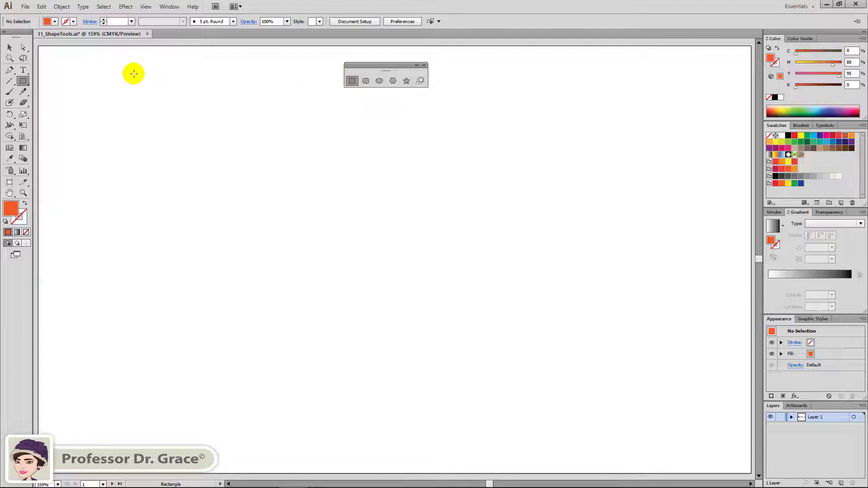
pyautogui.moveTo(134, 74); pyautogui.dragTo(673, 138)
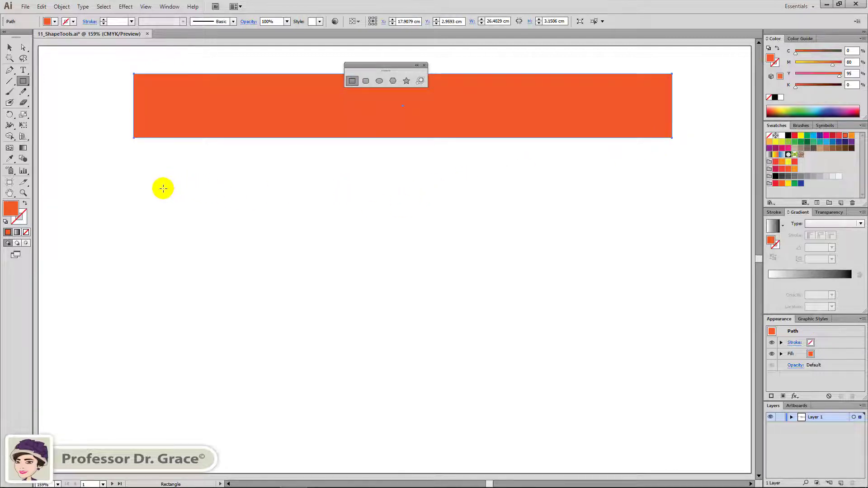
pyautogui.moveTo(152, 180); pyautogui.dragTo(291, 420)
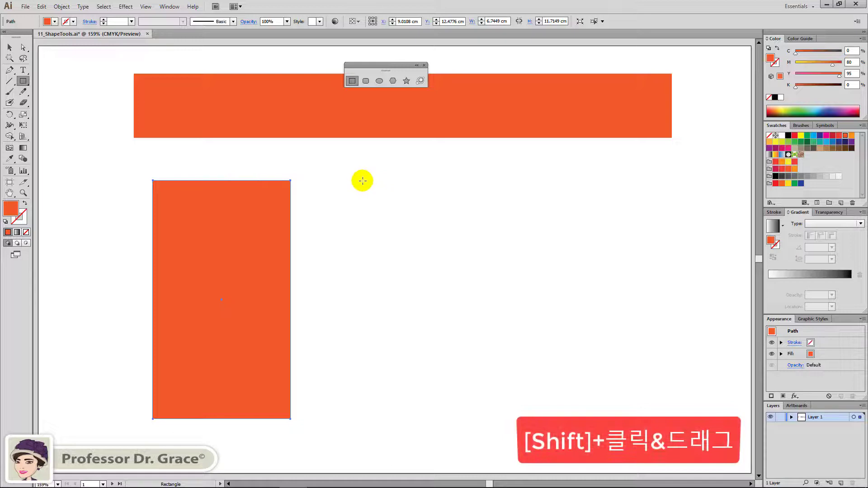
pyautogui.moveTo(363, 181); pyautogui.dragTo(458, 322)
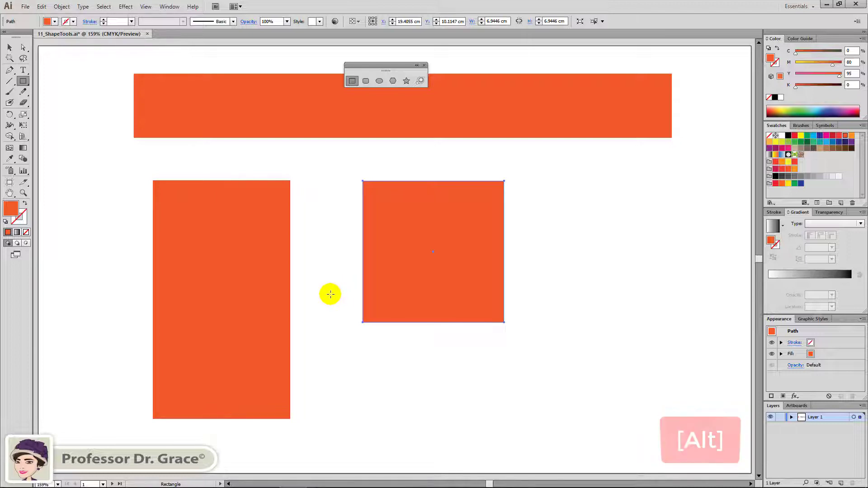
# Using Smart Guides, draw from centre a rectangle about 10.6 × 3.7 cm across the tall one and a yellow 3.6 cm square inside the square.
pyautogui.hotkey('ctrl', 'u')
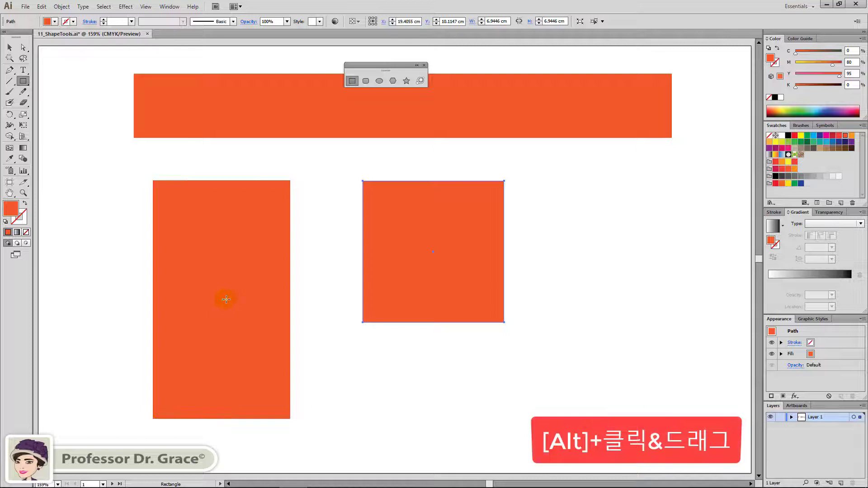
pyautogui.moveTo(222, 299); pyautogui.dragTo(330, 338)
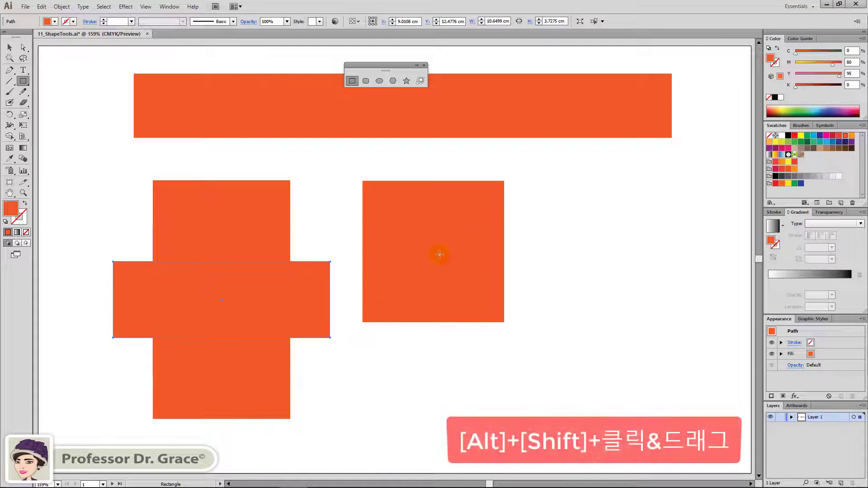
pyautogui.moveTo(432, 250); pyautogui.dragTo(470, 288)
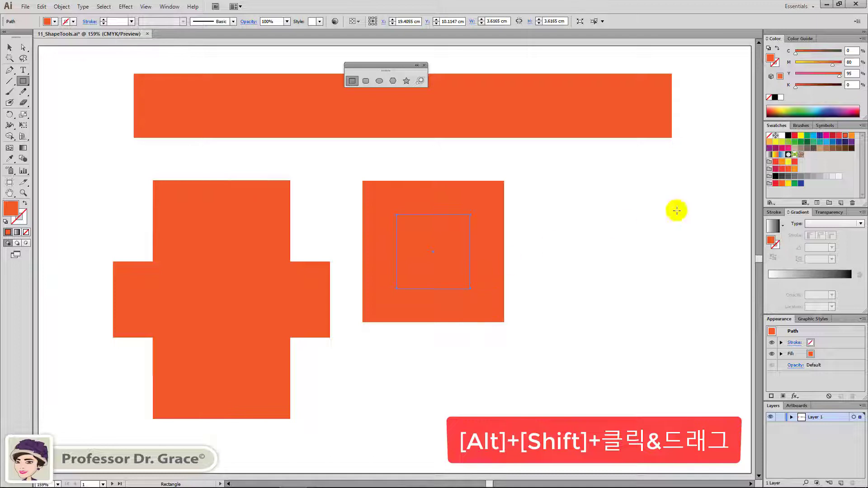
pyautogui.click(801, 136)
pyautogui.hotkey('ctrl', 'shift', 'a')
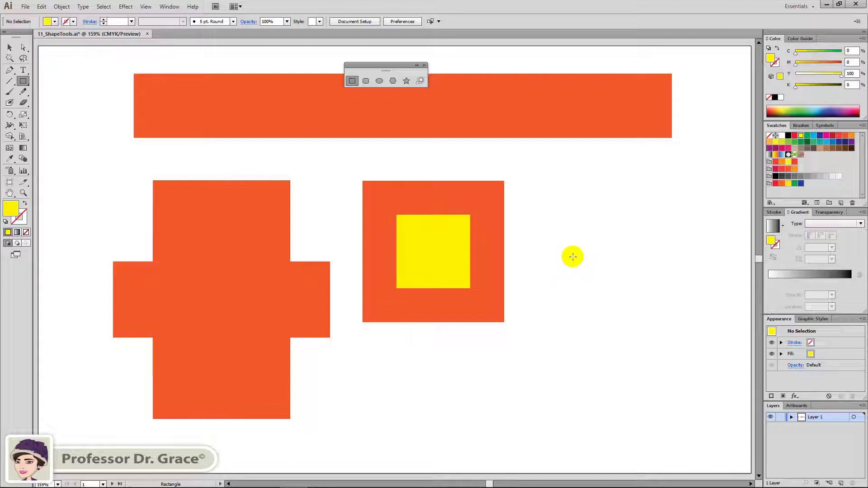
# Create a yellow rectangle exactly 10 cm wide and 5 cm high, and move it below the concentric squares.
pyautogui.click(562, 187)
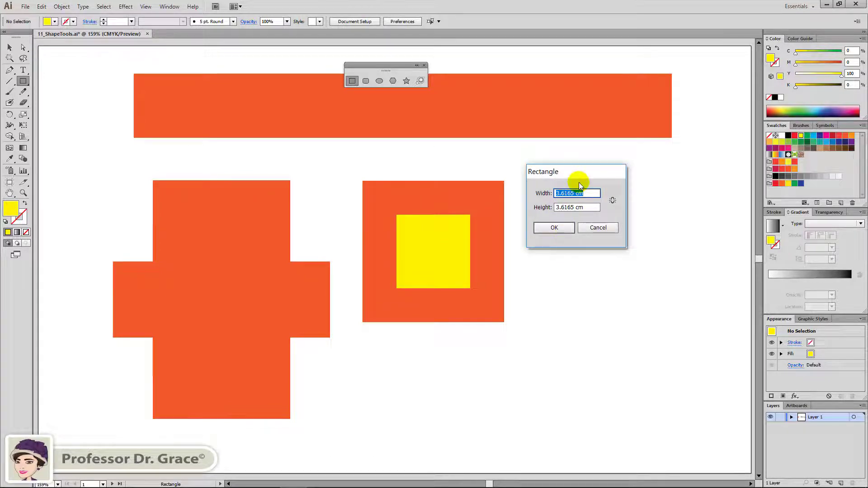
pyautogui.write('10')
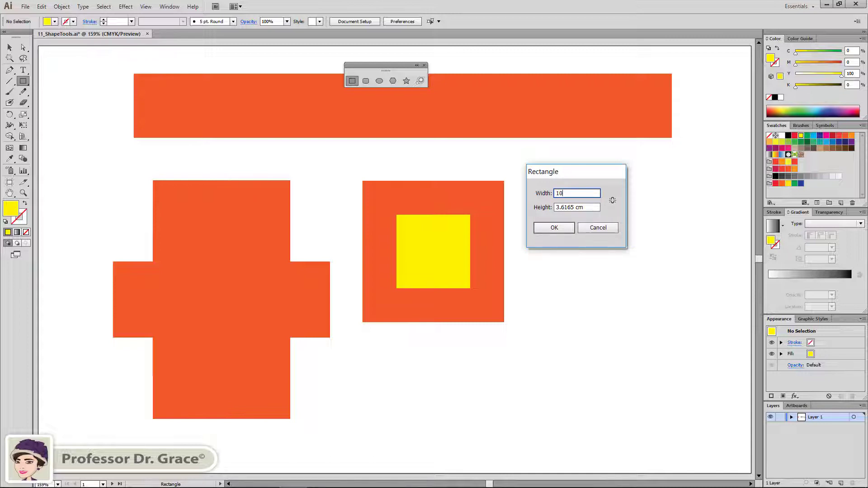
pyautogui.press('Tab')
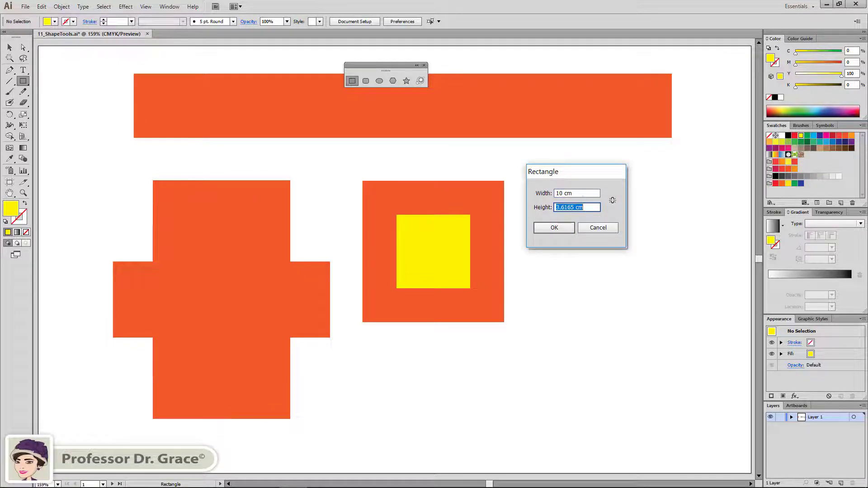
pyautogui.write('5')
pyautogui.press('Tab')
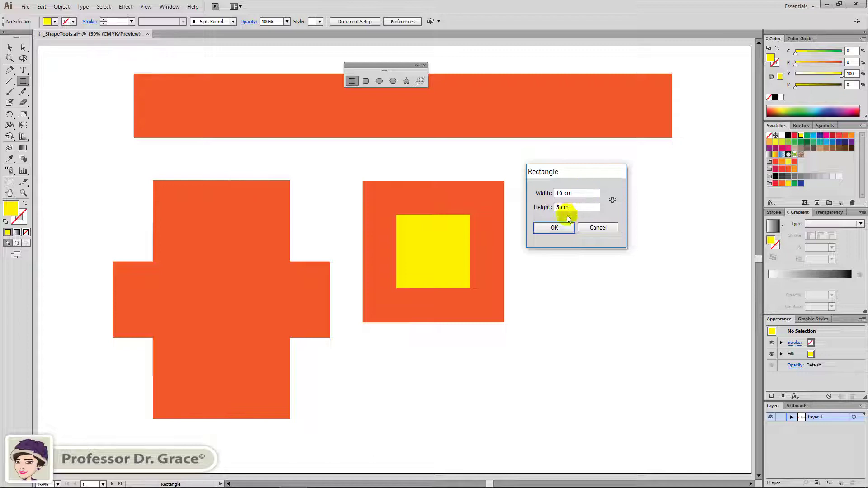
pyautogui.click(555, 228)
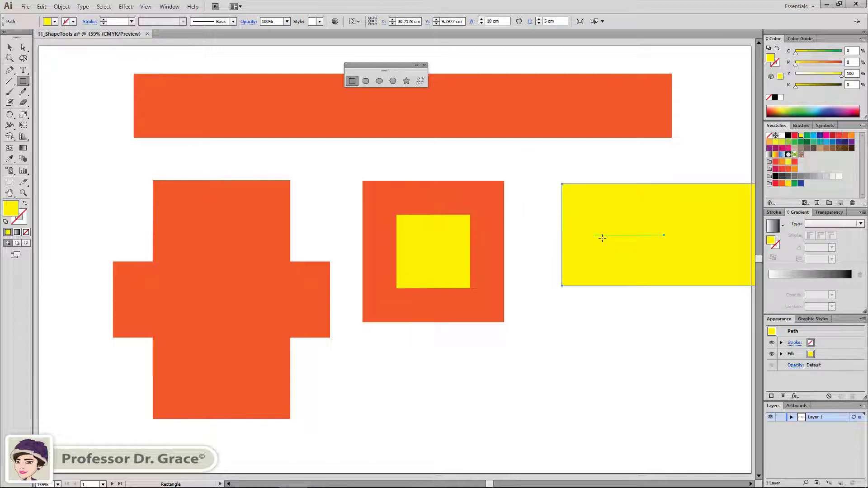
pyautogui.moveTo(628, 267); pyautogui.dragTo(414, 430)
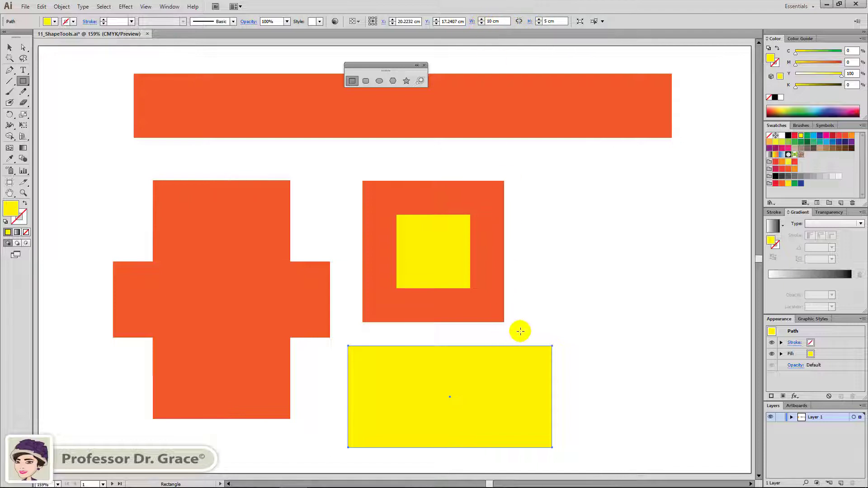
# Delete all the rectangles and squares from the artboard.
pyautogui.moveTo(680, 408); pyautogui.dragTo(154, 115)
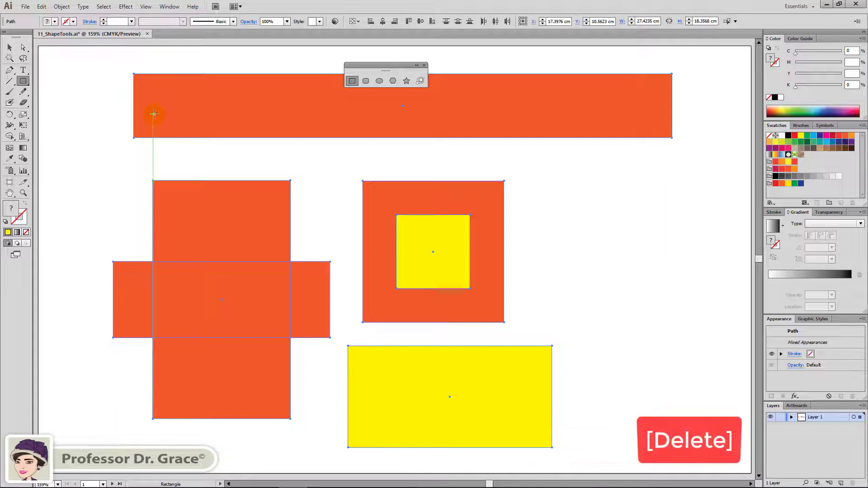
pyautogui.press('Delete')
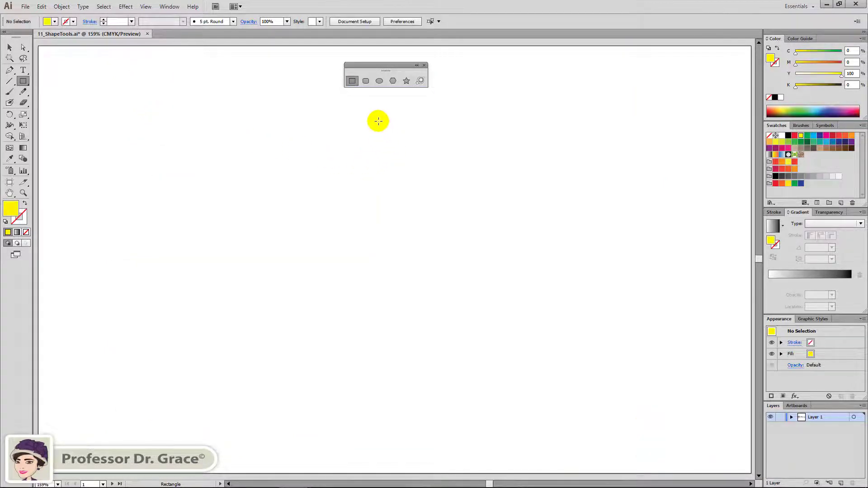
# Draw three yellow rounded rectangles: a wide one about 24.7 × 3.7 cm, a tall one about 6.1 × 11.7 cm and a square about 8.4 cm.
pyautogui.click(366, 83)
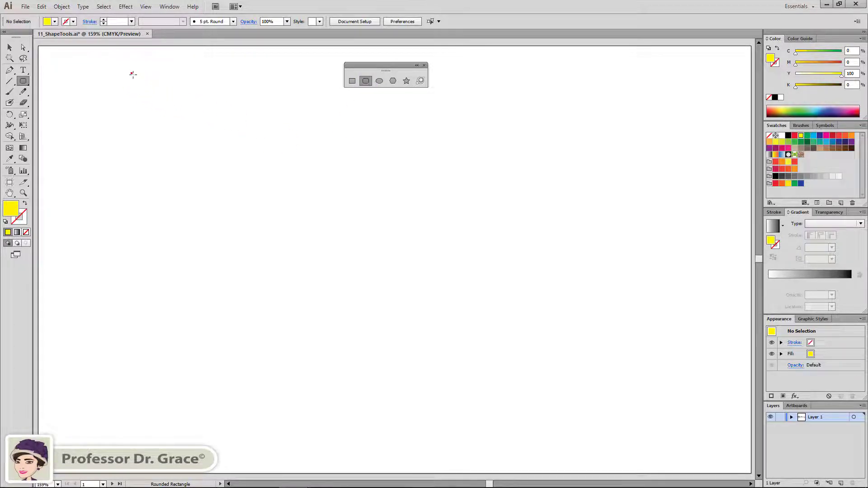
pyautogui.moveTo(132, 73); pyautogui.dragTo(634, 148)
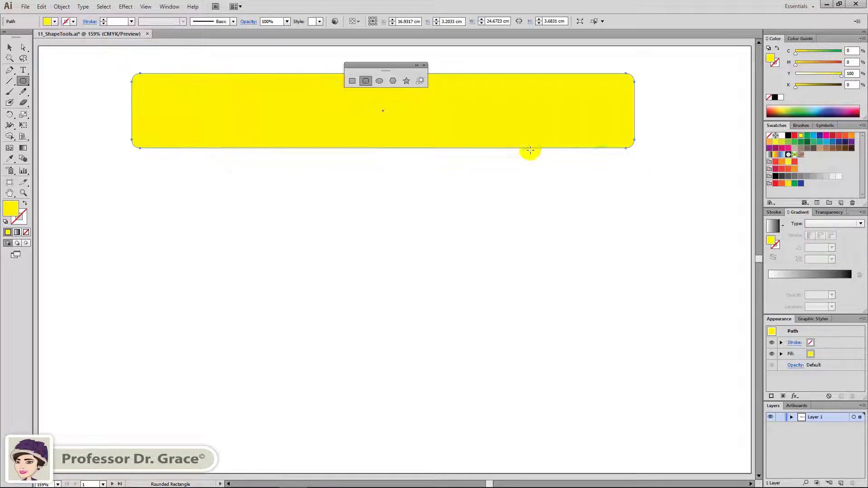
pyautogui.moveTo(90, 182); pyautogui.dragTo(214, 420)
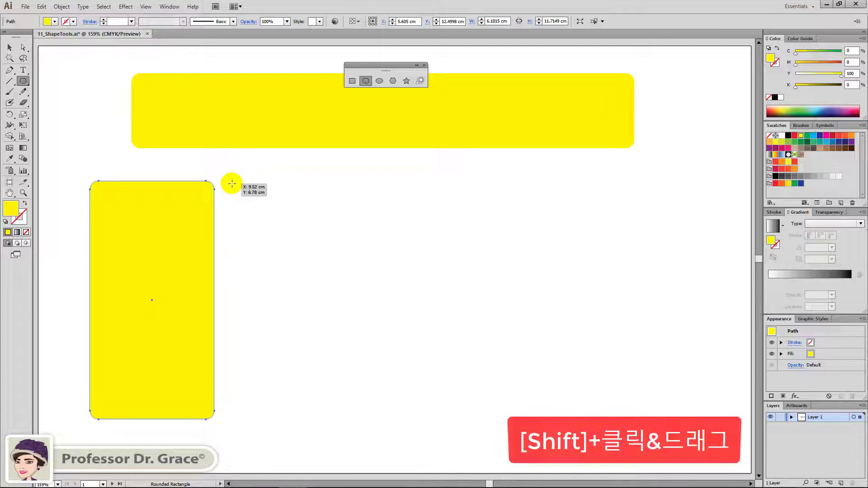
pyautogui.moveTo(271, 181); pyautogui.dragTo(386, 352)
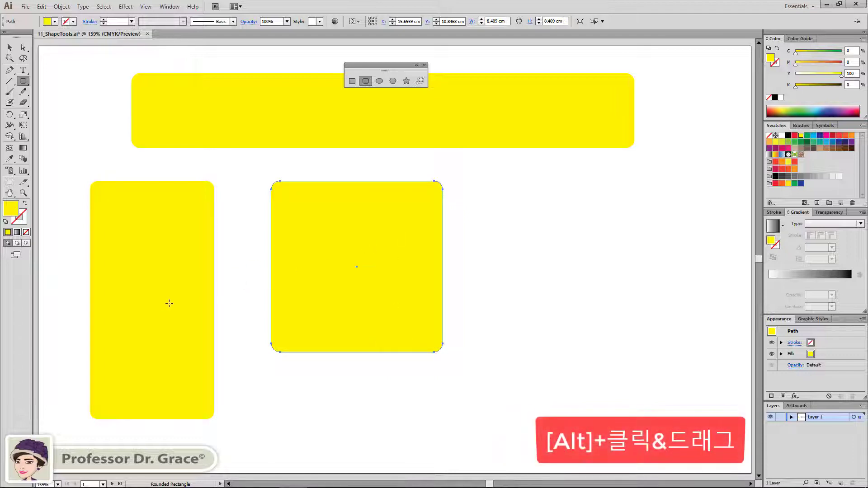
# Draw from centre a rounded bar about 9.9 × 2.3 cm across the tall shape and an orange rounded square about 5.3 cm inside the square.
pyautogui.moveTo(149, 298); pyautogui.dragTo(251, 321)
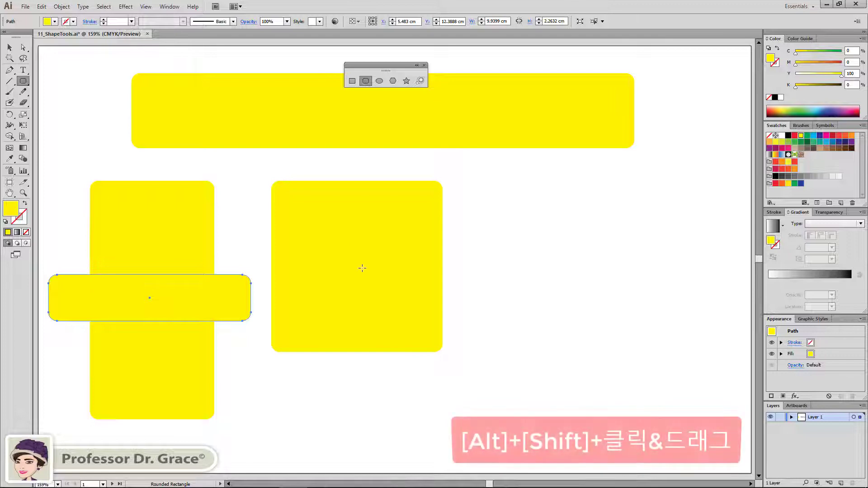
pyautogui.moveTo(355, 267); pyautogui.dragTo(390, 321)
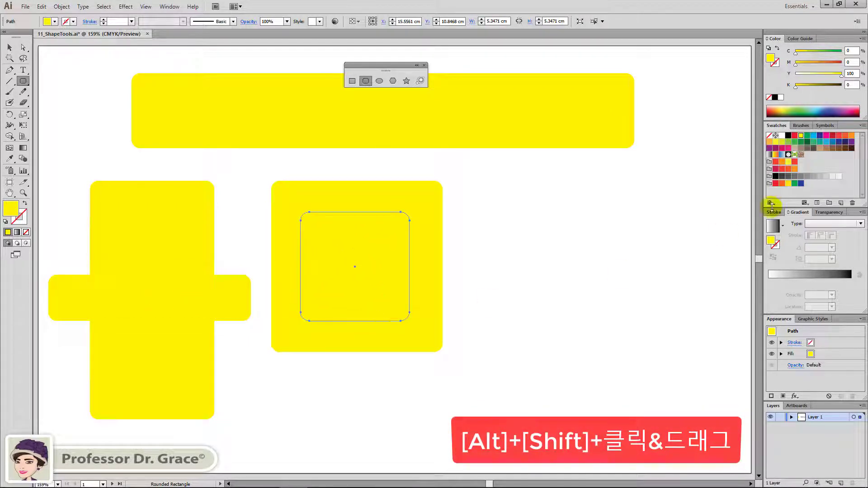
pyautogui.click(853, 136)
pyautogui.keyDown('ctrl'); pyautogui.click(465, 310); pyautogui.keyUp('ctrl')
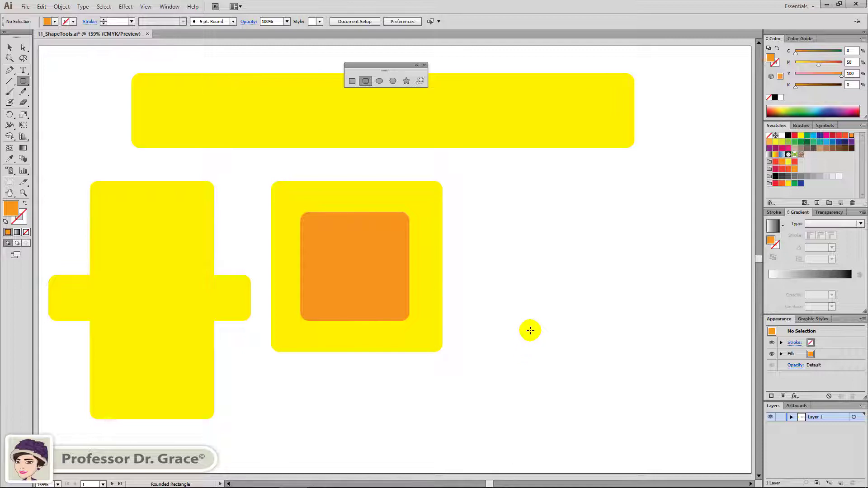
# Create an orange rounded rectangle 5 cm wide and 5 cm high with a 2 cm corner radius beside the squares.
pyautogui.click(519, 219)
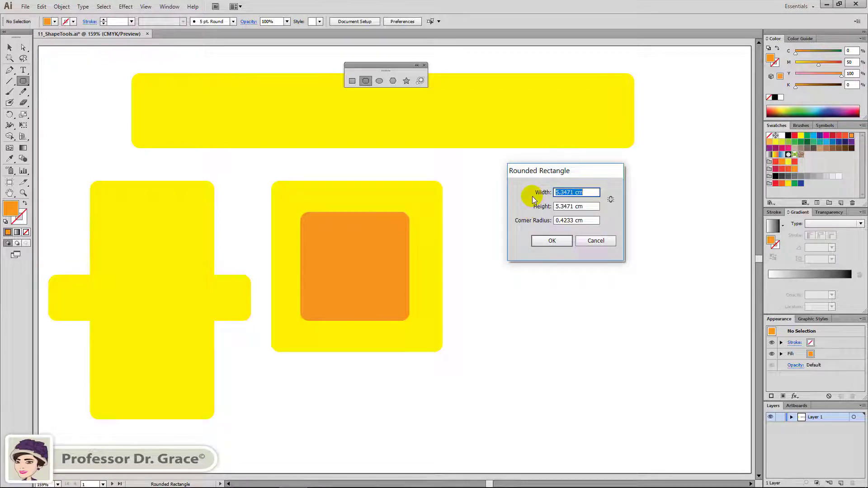
pyautogui.write('5')
pyautogui.press('Tab')
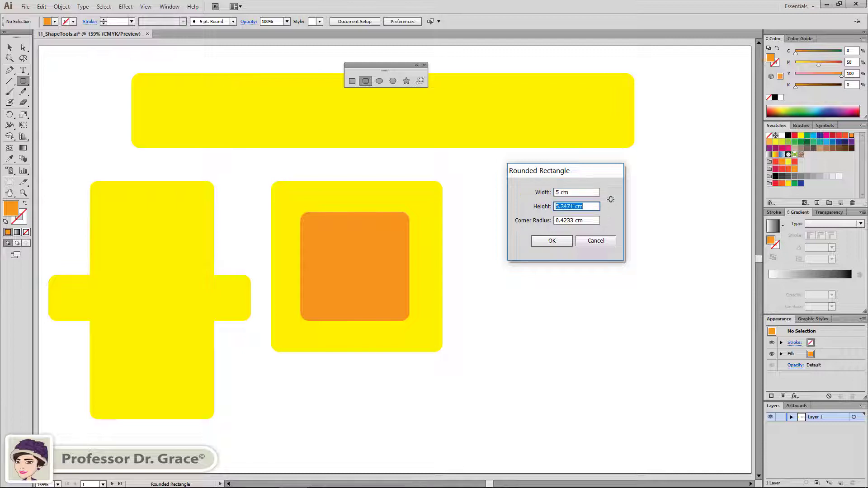
pyautogui.write('5')
pyautogui.press('Tab')
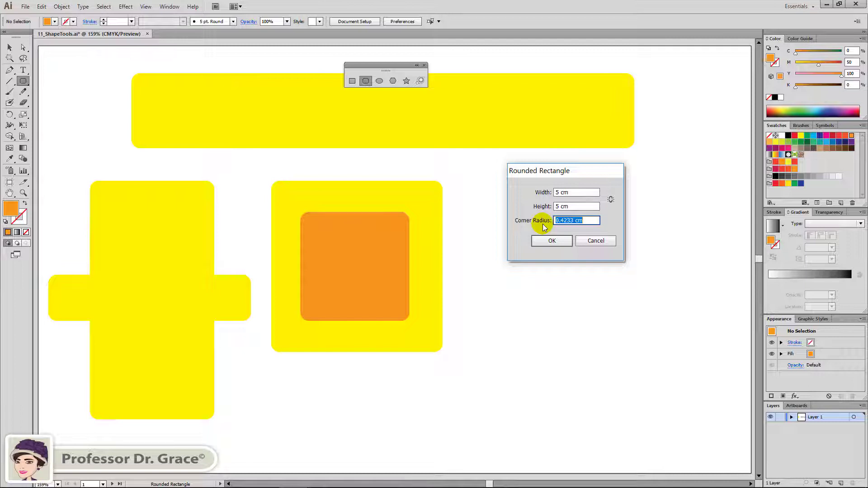
pyautogui.write('2')
pyautogui.click(549, 241)
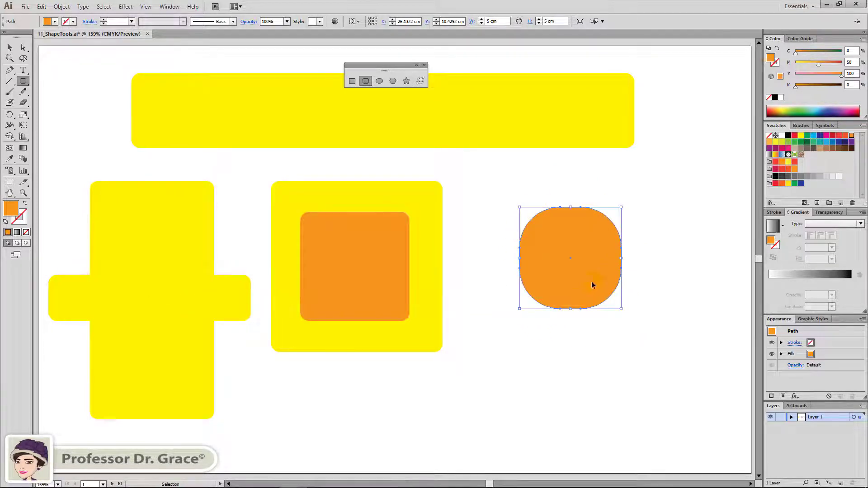
# Move the 5 cm orange rounded shape onto the middle of the tall yellow rounded rectangle and deselect it.
pyautogui.moveTo(592, 281); pyautogui.dragTo(174, 321)
pyautogui.click(531, 310)
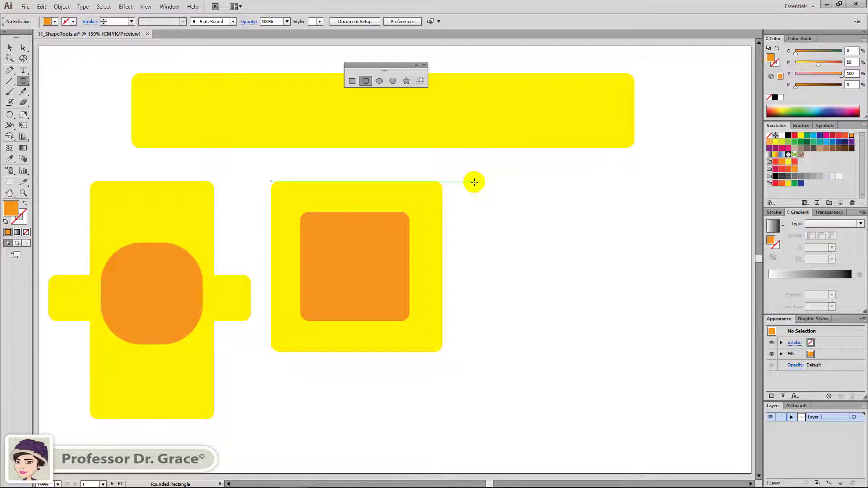
# Draw an orange rounded rectangle about 10.1 × 12.6 cm beside the yellow square, increasing and decreasing its corner radius while drawing.
pyautogui.moveTo(474, 182)
pyautogui.mouseDown()
pyautogui.moveTo(576, 349)
pyautogui.moveTo(710, 413)
pyautogui.moveTo(705, 440)
pyautogui.mouseUp()
pyautogui.press('Up')
pyautogui.press('Up')
pyautogui.press('Up')
pyautogui.press('Up')
pyautogui.press('Up')
pyautogui.press('Up')
pyautogui.press('Up')
pyautogui.press('Up')
pyautogui.press('Up')
pyautogui.press('Up')
pyautogui.press('Up')
pyautogui.press('Up')
pyautogui.press('Up')
pyautogui.press('Up')
pyautogui.press('Up')
pyautogui.press('Up')
pyautogui.press('Up')
pyautogui.press('Up')
pyautogui.press('Up')
pyautogui.press('Up')
pyautogui.press('Up')
pyautogui.press('Up')
pyautogui.press('Up')
pyautogui.press('Up')
pyautogui.press('Up')
pyautogui.press('Up')
pyautogui.press('Up')
pyautogui.press('Up')
pyautogui.press('Up')
pyautogui.press('Up')
pyautogui.press('Up')
pyautogui.press('Up')
pyautogui.press('Up')
pyautogui.press('Up')
pyautogui.press('Up')
pyautogui.press('Up')
pyautogui.press('Up')
pyautogui.press('Up')
pyautogui.press('Up')
pyautogui.press('Up')
pyautogui.press('Up')
pyautogui.press('Up')
pyautogui.press('Up')
pyautogui.press('Up')
pyautogui.press('Up')
pyautogui.press('Up')
pyautogui.press('Up')
pyautogui.press('Up')
pyautogui.press('Up')
pyautogui.press('Up')
pyautogui.press('Up')
pyautogui.press('Up')
pyautogui.press('Up')
pyautogui.press('Down')
pyautogui.press('Down')
pyautogui.press('Down')
pyautogui.press('Down')
pyautogui.press('Down')
pyautogui.press('Down')
pyautogui.press('Down')
pyautogui.press('Down')
pyautogui.press('Down')
pyautogui.press('Down')
pyautogui.press('Down')
pyautogui.press('Down')
pyautogui.press('Down')
pyautogui.press('Down')
pyautogui.press('Down')
pyautogui.press('Down')
pyautogui.press('Down')
pyautogui.press('Down')
pyautogui.press('Down')
pyautogui.press('Down')
pyautogui.press('Down')
pyautogui.press('Down')
pyautogui.press('Down')
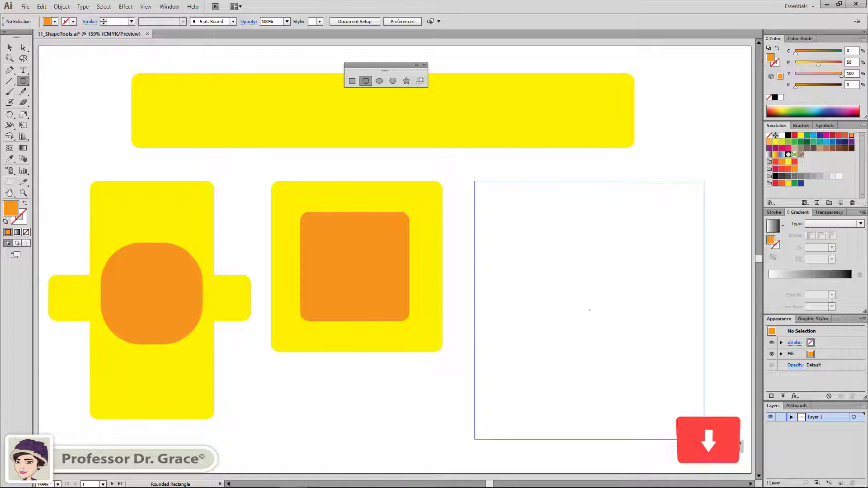
pyautogui.moveTo(704, 439); pyautogui.dragTo(681, 437)
pyautogui.press('Up')
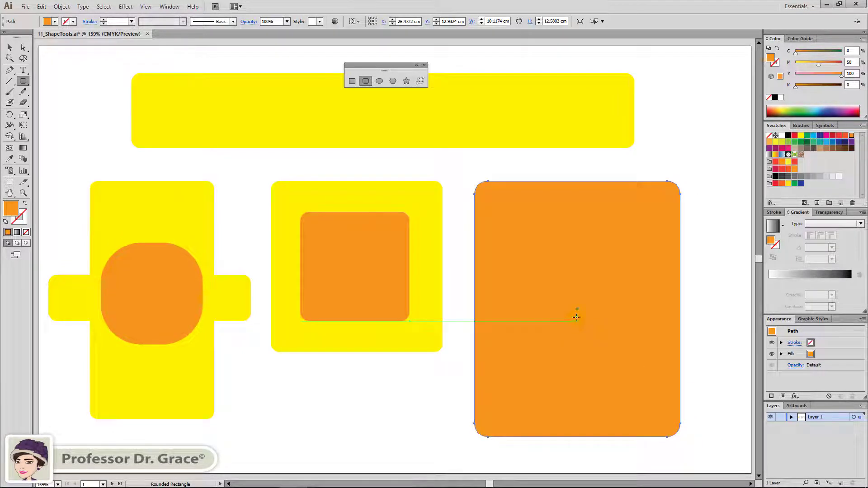
pyautogui.moveTo(692, 185); pyautogui.dragTo(692, 185)
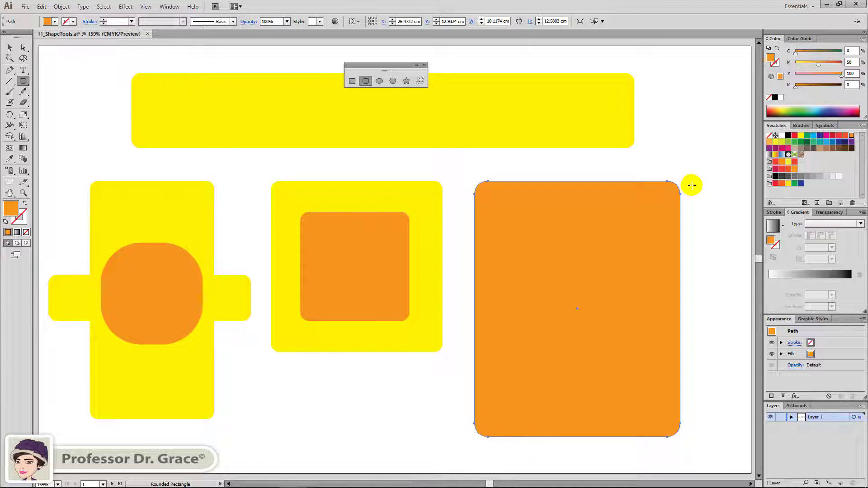
# Delete all the rounded rectangles from the artboard.
pyautogui.moveTo(703, 294); pyautogui.dragTo(171, 129)
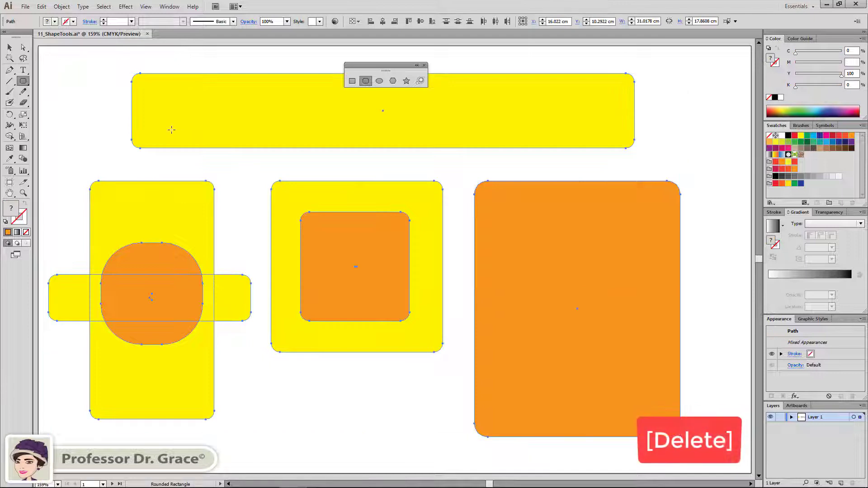
pyautogui.press('Delete')
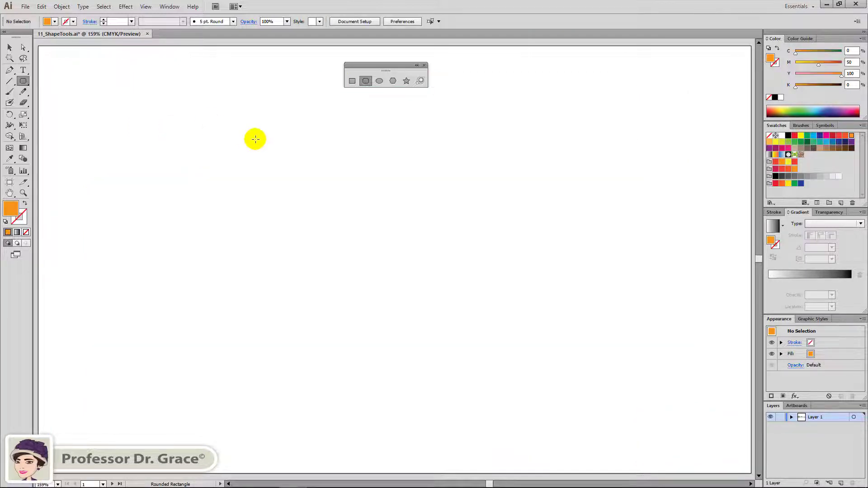
# Draw three orange ellipses: a wide one about 23.1 × 4.1 cm, a tall one about 4.7 × 11.6 cm and a circle about 10.9 cm.
pyautogui.click(380, 82)
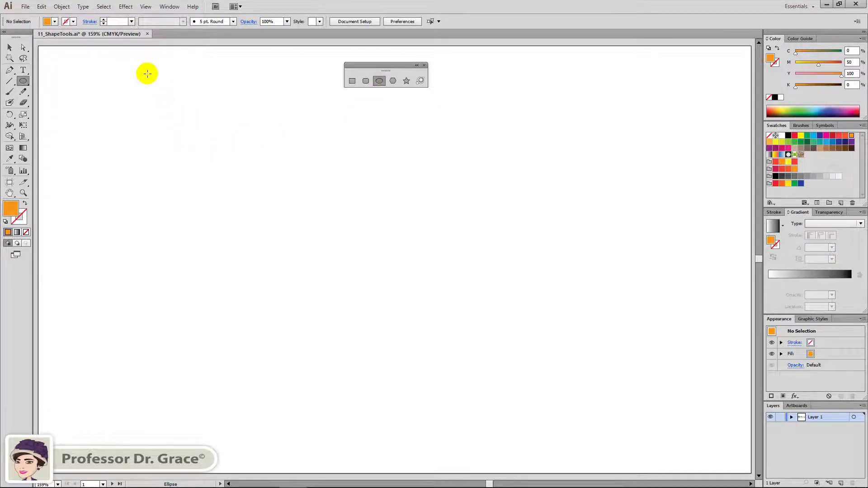
pyautogui.moveTo(147, 73); pyautogui.dragTo(619, 157)
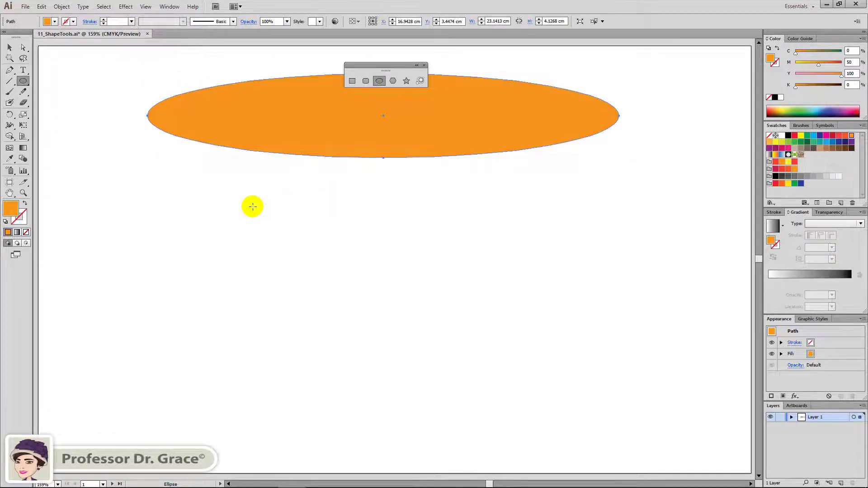
pyautogui.moveTo(202, 180); pyautogui.dragTo(299, 417)
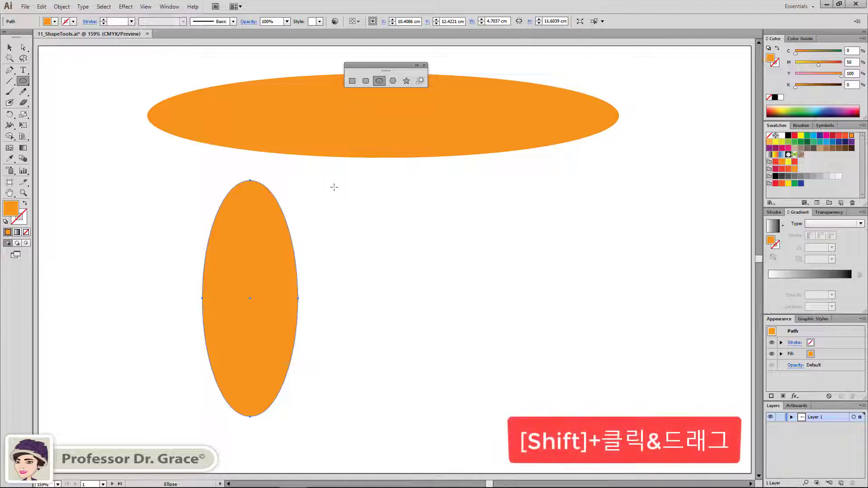
pyautogui.moveTo(335, 188); pyautogui.dragTo(521, 408)
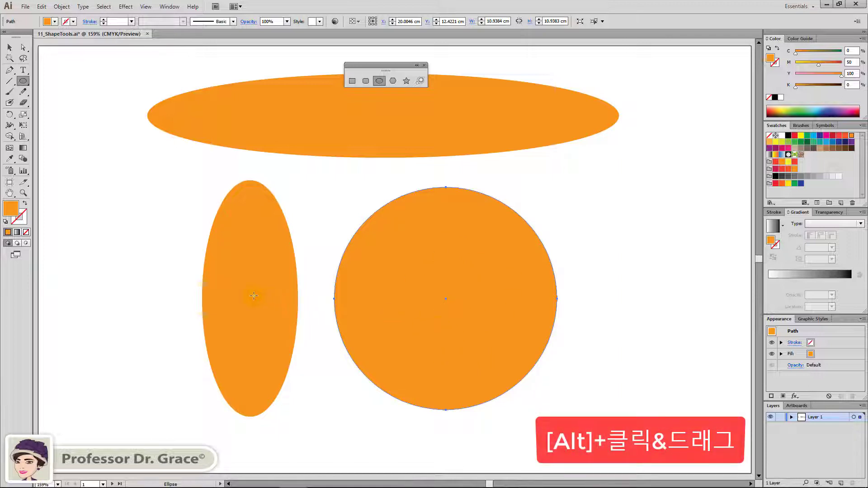
# Draw from centre an ellipse about 8.1 × 3.6 cm across the tall ellipse and a green circle about 6.2 cm inside the large circle.
pyautogui.moveTo(248, 298); pyautogui.dragTo(331, 336)
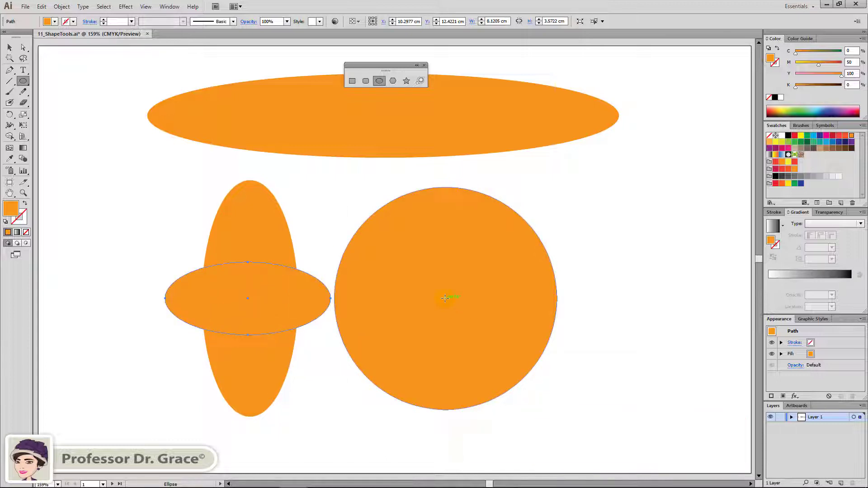
pyautogui.moveTo(445, 298); pyautogui.dragTo(481, 361)
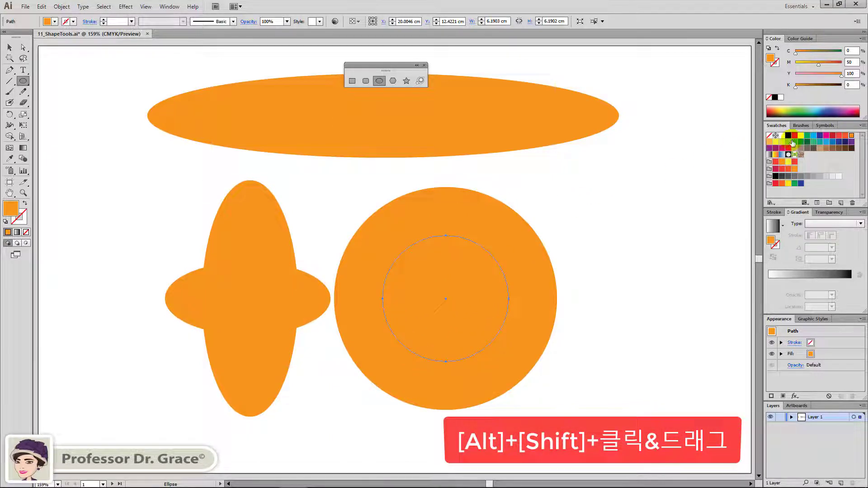
pyautogui.click(788, 142)
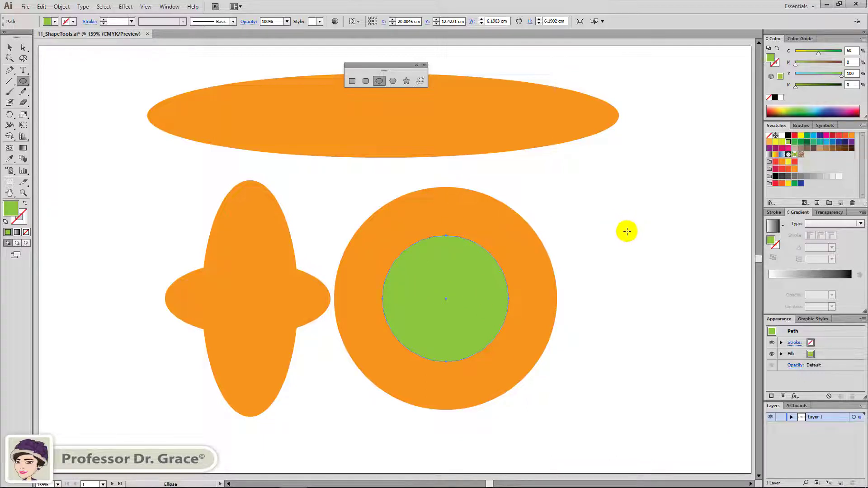
# Move the two crossed ellipses and both concentric circles together toward the artboard's left edge and deselect them.
pyautogui.moveTo(602, 379); pyautogui.dragTo(176, 284)
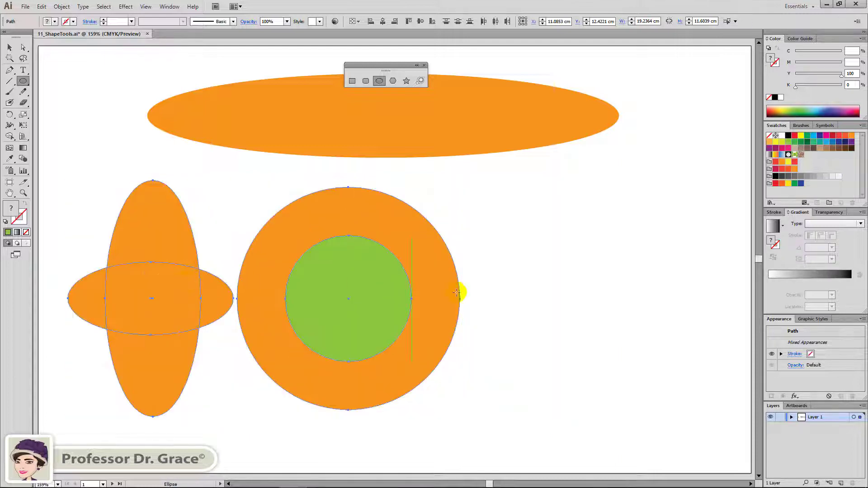
pyautogui.click(533, 270)
pyautogui.click(545, 252)
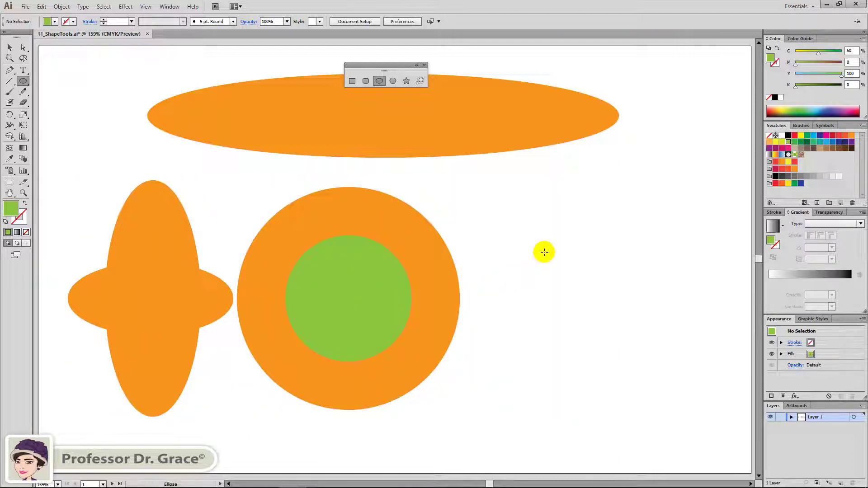
# Create a green ellipse 10 cm wide and 5 cm high and place it to the upper right of the concentric circles.
pyautogui.moveTo(531, 191); pyautogui.dragTo(647, 148)
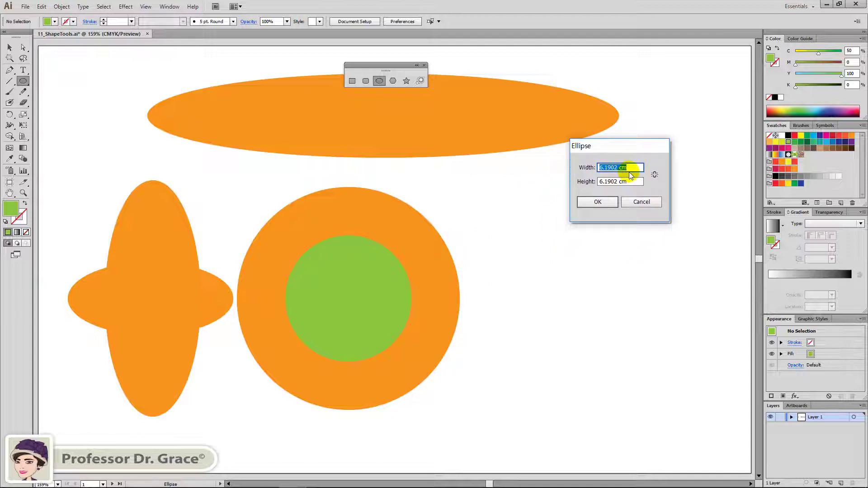
pyautogui.write('10')
pyautogui.press('Tab')
pyautogui.write('5')
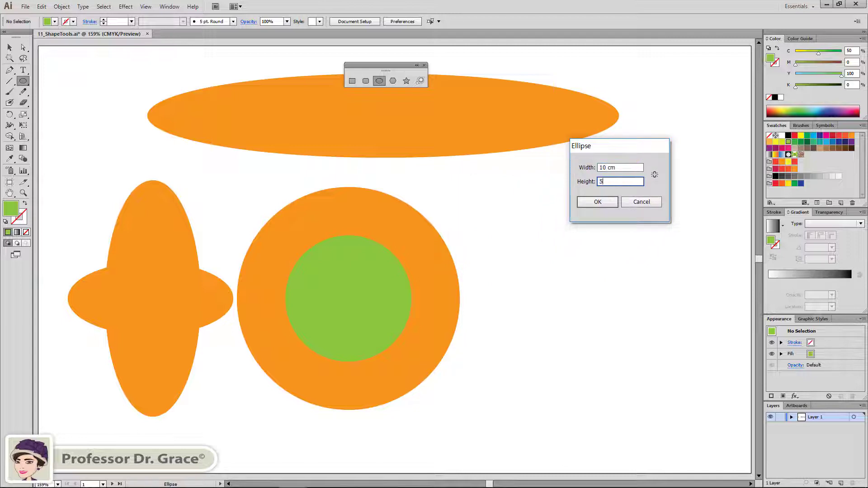
pyautogui.press('Tab')
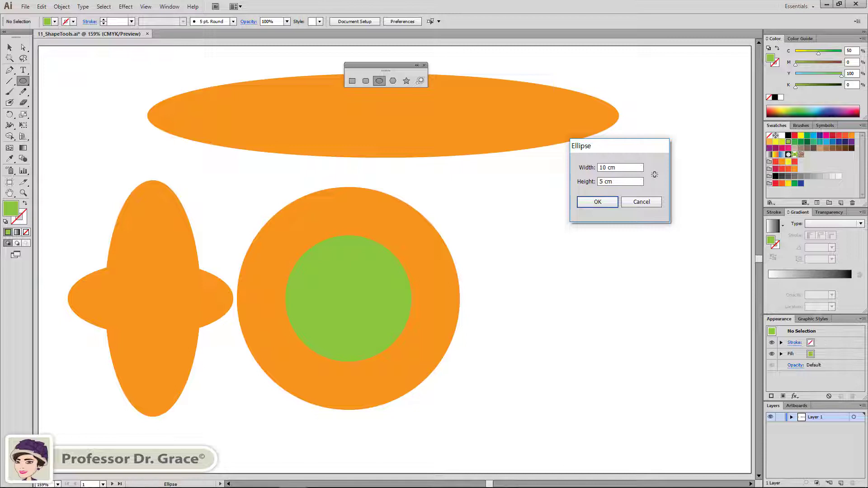
pyautogui.click(598, 201)
pyautogui.moveTo(628, 307); pyautogui.dragTo(599, 222)
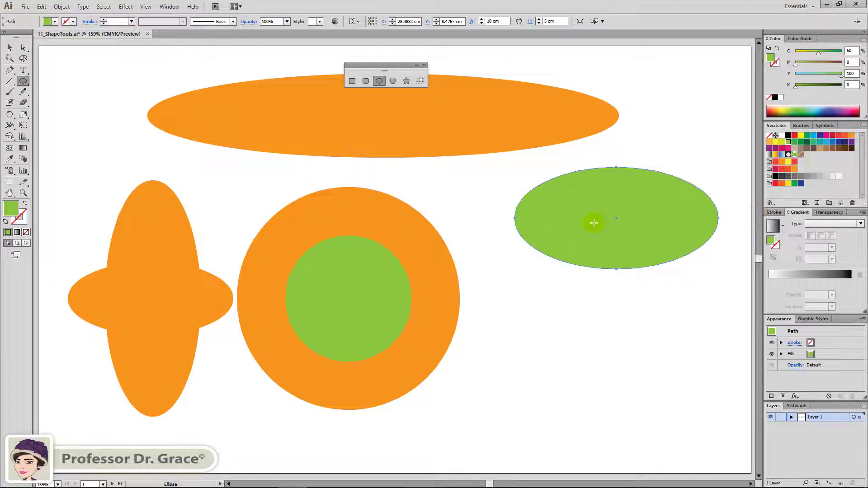
pyautogui.keyDown('ctrl'); pyautogui.click(587, 315); pyautogui.keyUp('ctrl')
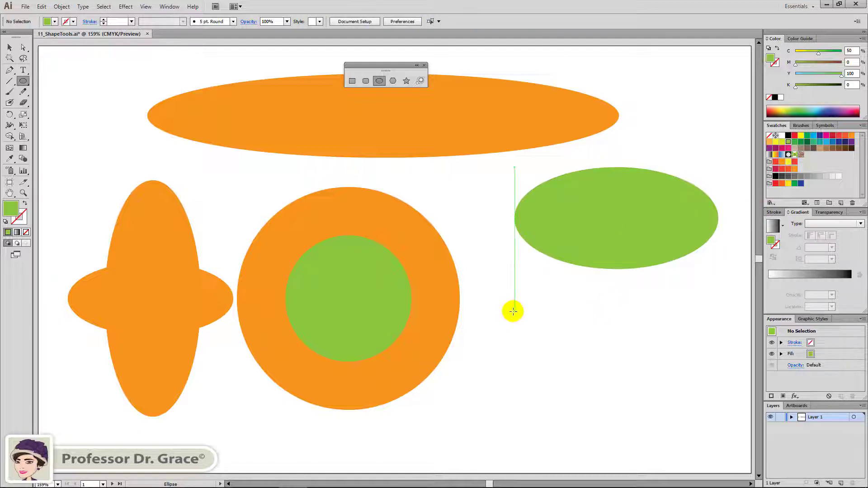
# Create a green circle 7 cm wide and 7 cm high and place it beneath the green ellipse.
pyautogui.click(506, 325)
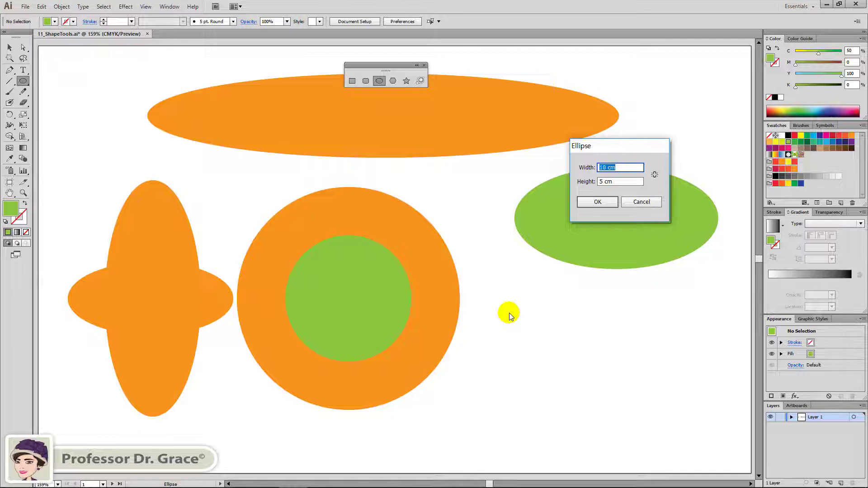
pyautogui.write('7')
pyautogui.press('Tab')
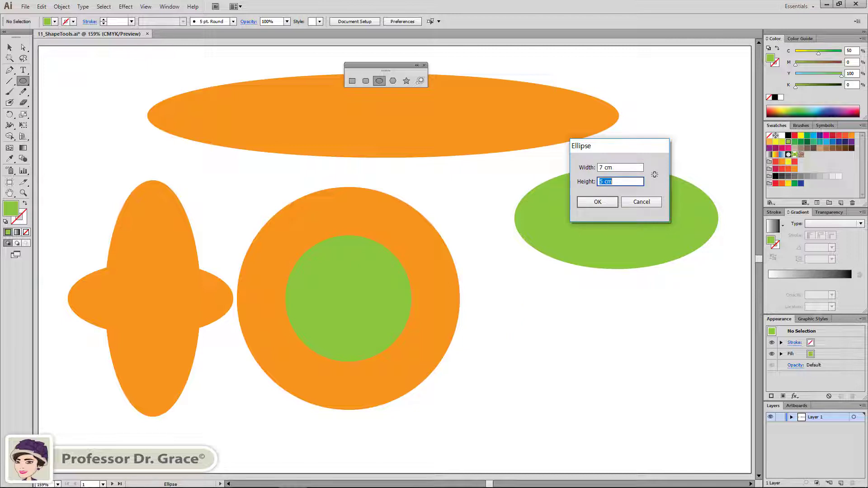
pyautogui.press('Tab')
pyautogui.click(597, 202)
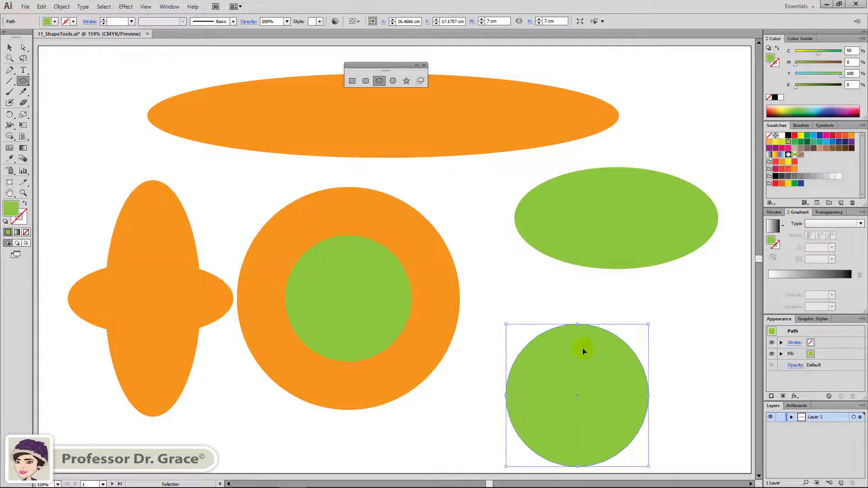
pyautogui.moveTo(576, 377); pyautogui.dragTo(613, 338)
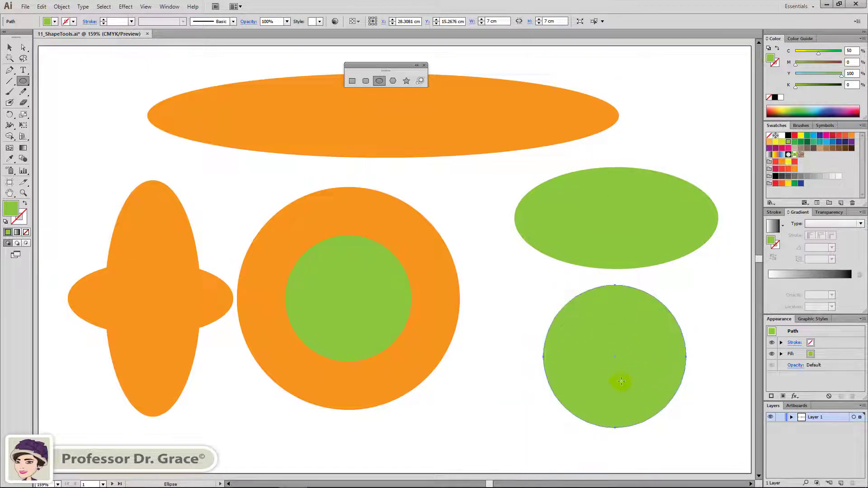
pyautogui.keyDown('ctrl'); pyautogui.click(509, 335); pyautogui.keyUp('ctrl')
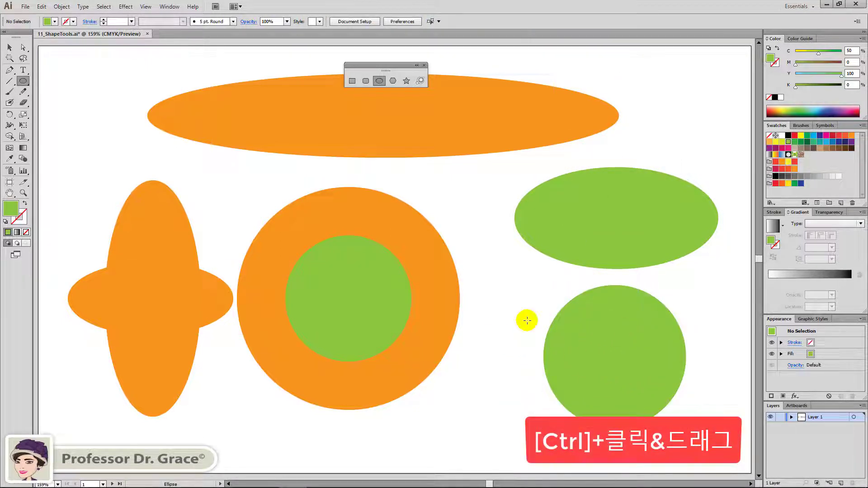
# Delete all the ellipses and circles from the artboard.
pyautogui.moveTo(709, 345); pyautogui.dragTo(117, 103)
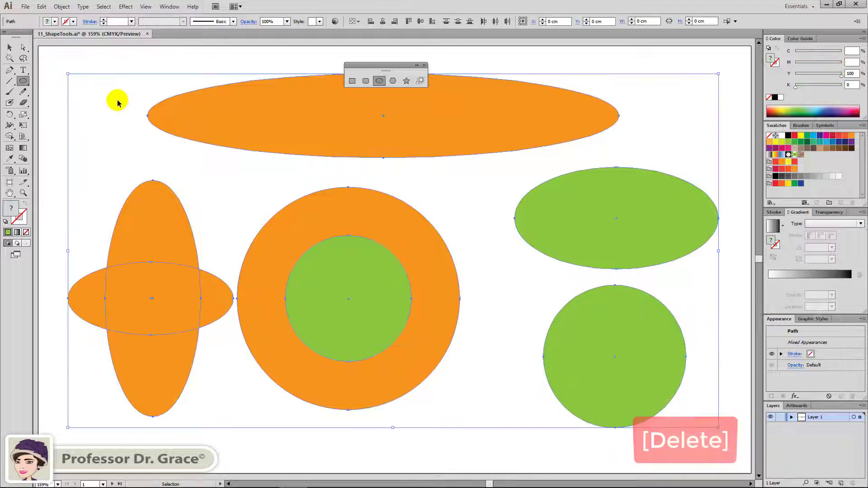
pyautogui.press('Delete')
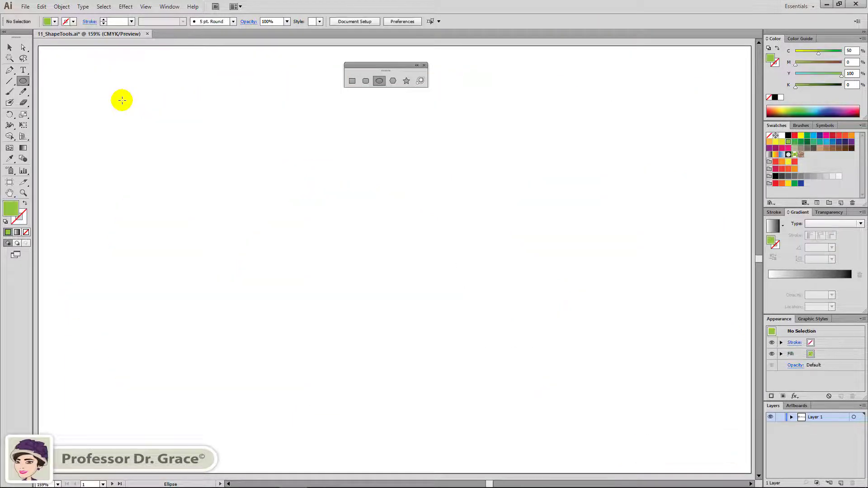
# Turn off Smart Guides and draw a green hexagon about 9.9 × 8.5 cm in the artboard's upper left area.
pyautogui.hotkey('ctrl', 'u')
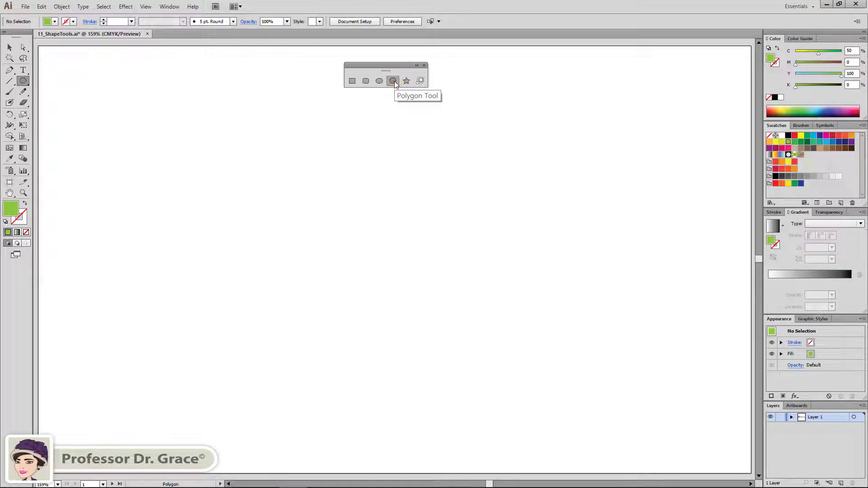
pyautogui.click(393, 81)
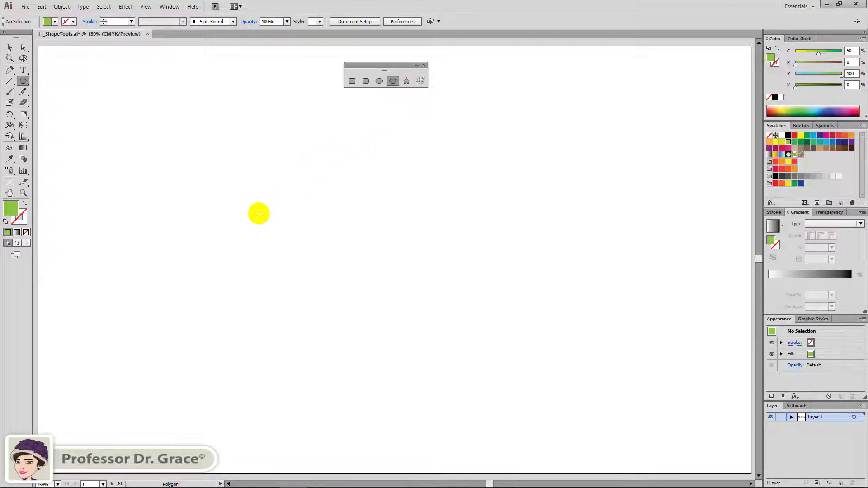
pyautogui.moveTo(177, 178); pyautogui.dragTo(225, 266)
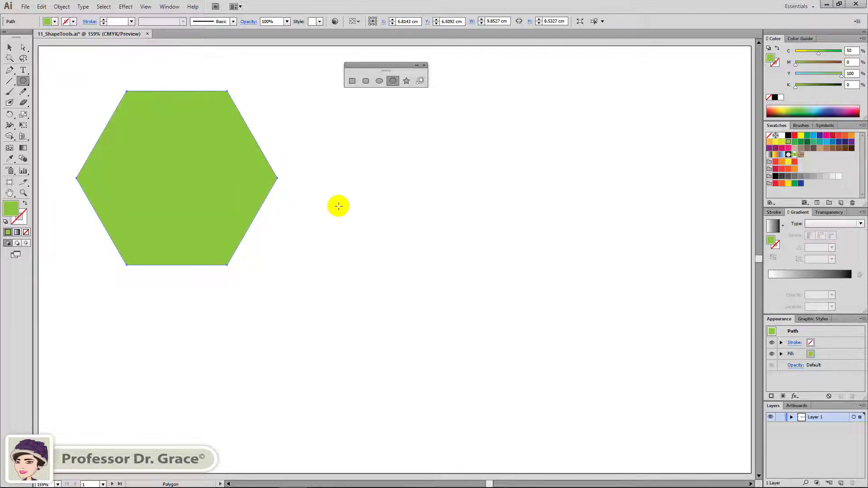
# Create a green three-sided polygon with a 5 cm radius and place it beside the hexagon without overlapping.
pyautogui.click(339, 161)
pyautogui.moveTo(561, 69); pyautogui.dragTo(533, 119)
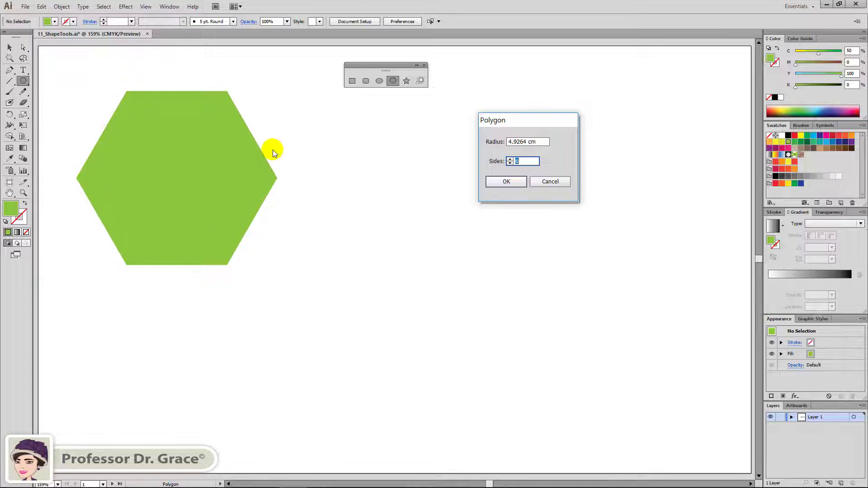
pyautogui.moveTo(545, 142); pyautogui.dragTo(490, 132)
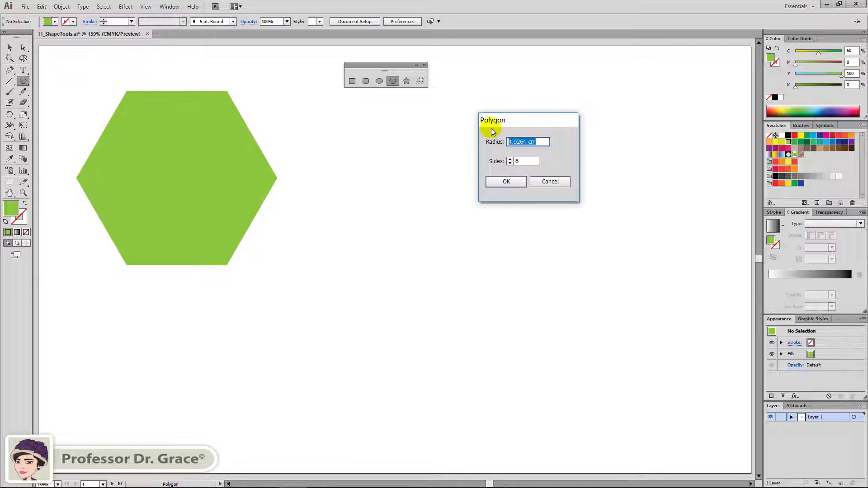
pyautogui.write('5')
pyautogui.press('Tab')
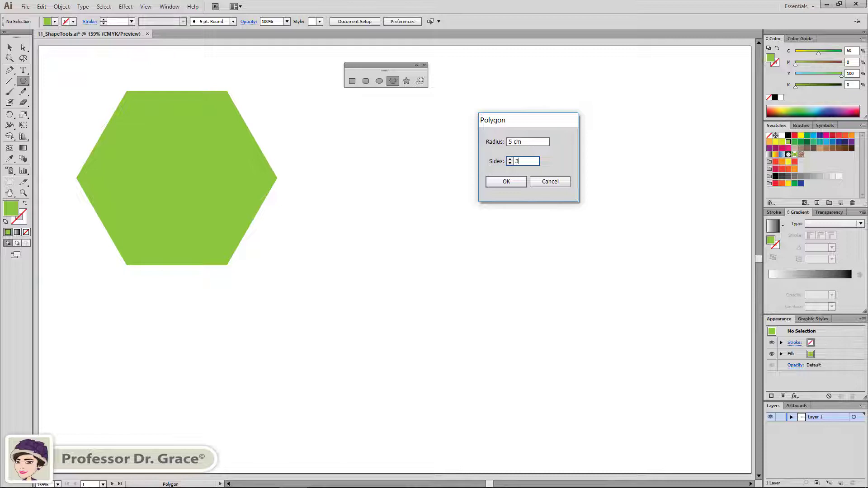
pyautogui.click(507, 182)
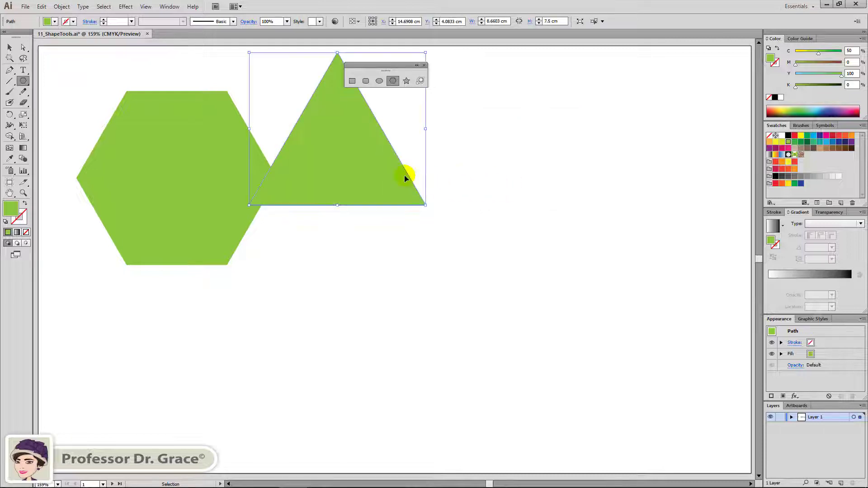
pyautogui.moveTo(375, 172)
pyautogui.mouseDown()
pyautogui.moveTo(427, 196)
pyautogui.moveTo(413, 200)
pyautogui.moveTo(422, 191)
pyautogui.mouseUp()
pyautogui.click(510, 188)
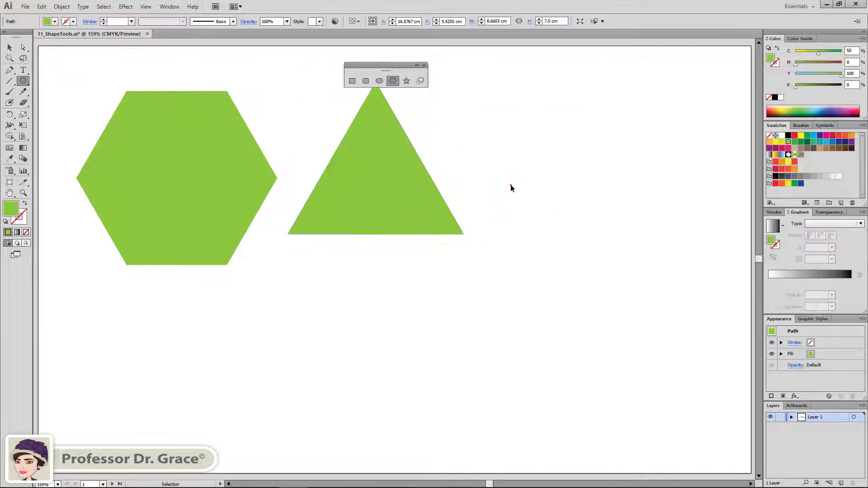
# Create a green ten-sided polygon with a 5 cm radius and place it beneath the hexagon and triangle.
pyautogui.click(534, 152)
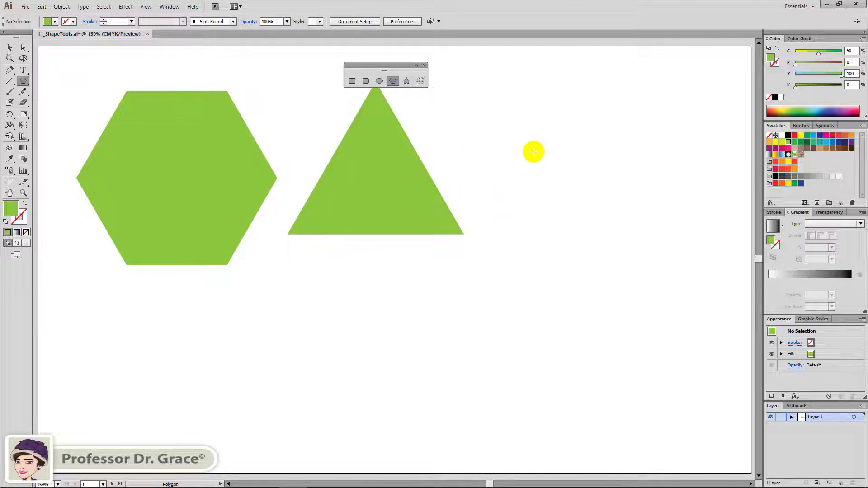
pyautogui.click(539, 128)
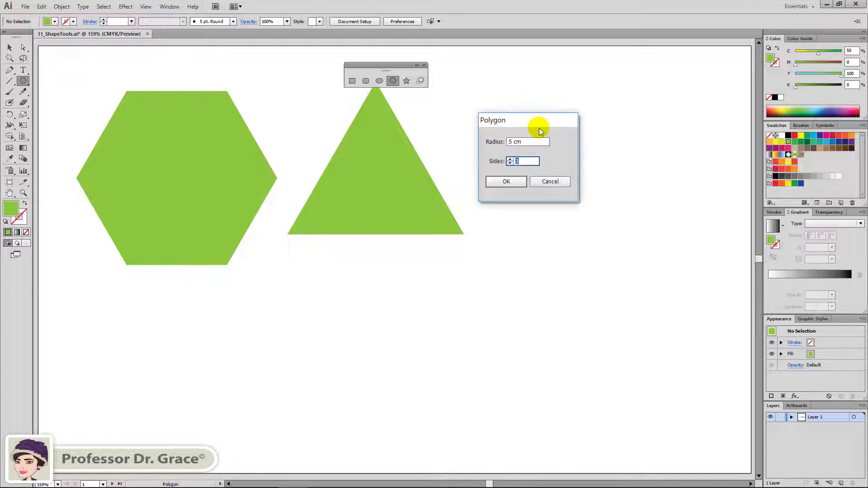
pyautogui.doubleClick(530, 160)
pyautogui.write('10')
pyautogui.click(516, 182)
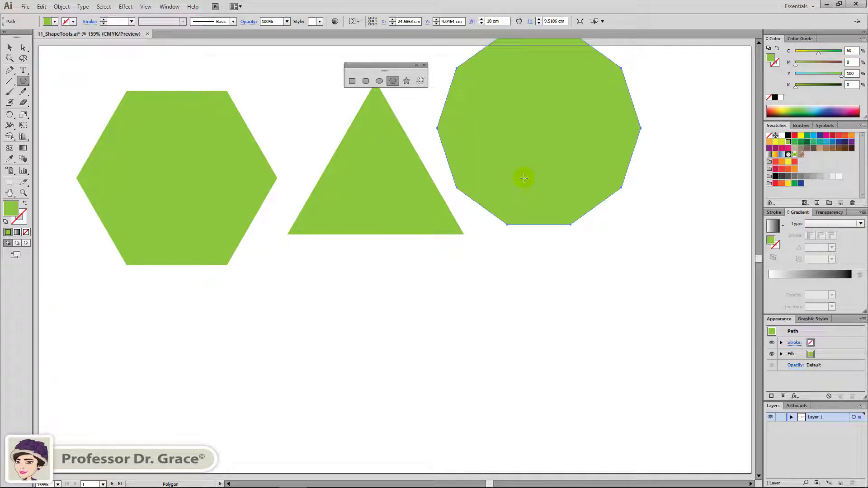
pyautogui.moveTo(534, 163); pyautogui.dragTo(299, 390)
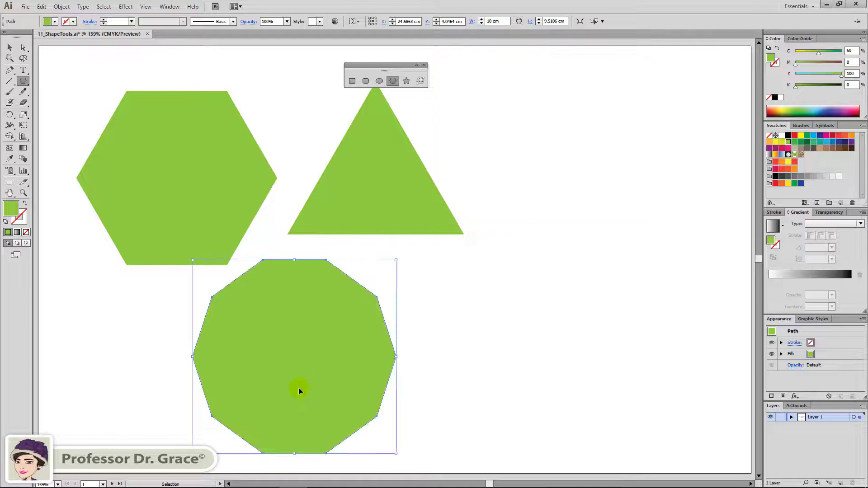
pyautogui.keyDown('ctrl'); pyautogui.click(595, 310); pyautogui.keyUp('ctrl')
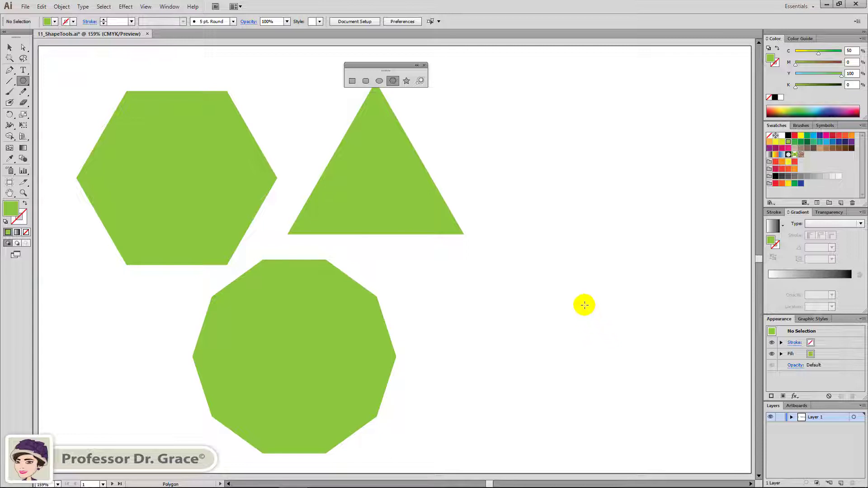
# Draw a green nine-sided polygon about 12.3 × 12.1 cm beside the decagon, varying its number of sides while drawing.
pyautogui.moveTo(584, 308); pyautogui.dragTo(688, 383)
pyautogui.press('Down')
pyautogui.press('Down')
pyautogui.press('Down')
pyautogui.press('Down')
pyautogui.press('Down')
pyautogui.press('Down')
pyautogui.press('Down')
pyautogui.press('Down')
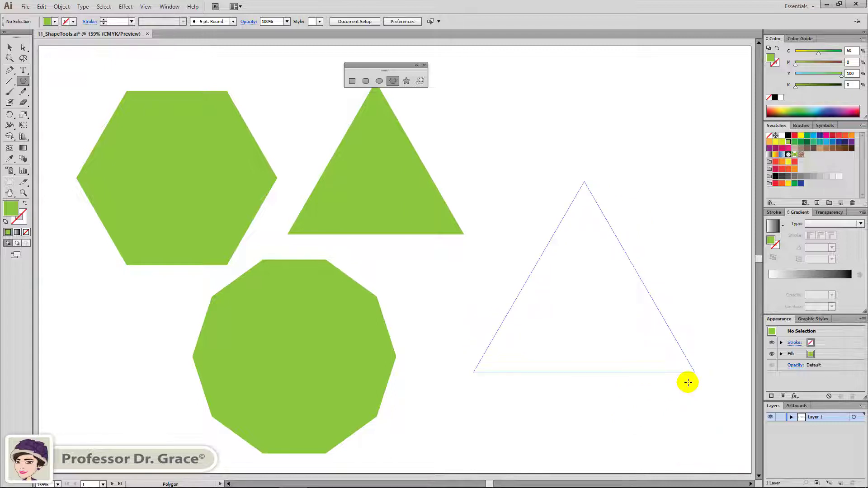
pyautogui.moveTo(688, 383); pyautogui.dragTo(690, 379)
pyautogui.press('Up')
pyautogui.press('Up')
pyautogui.press('Up')
pyautogui.press('Up')
pyautogui.press('Up')
pyautogui.press('Up')
pyautogui.press('Up')
pyautogui.press('Up')
pyautogui.press('Up')
pyautogui.press('Up')
pyautogui.press('Up')
pyautogui.press('Up')
pyautogui.press('Up')
pyautogui.press('Up')
pyautogui.press('Up')
pyautogui.press('Up')
pyautogui.press('Up')
pyautogui.press('Down')
pyautogui.press('Down')
pyautogui.press('Down')
pyautogui.press('Down')
pyautogui.press('Down')
pyautogui.press('Down')
pyautogui.press('Down')
pyautogui.press('Down')
pyautogui.press('Down')
pyautogui.press('Down')
pyautogui.press('Down')
pyautogui.press('Down')
pyautogui.press('Up')
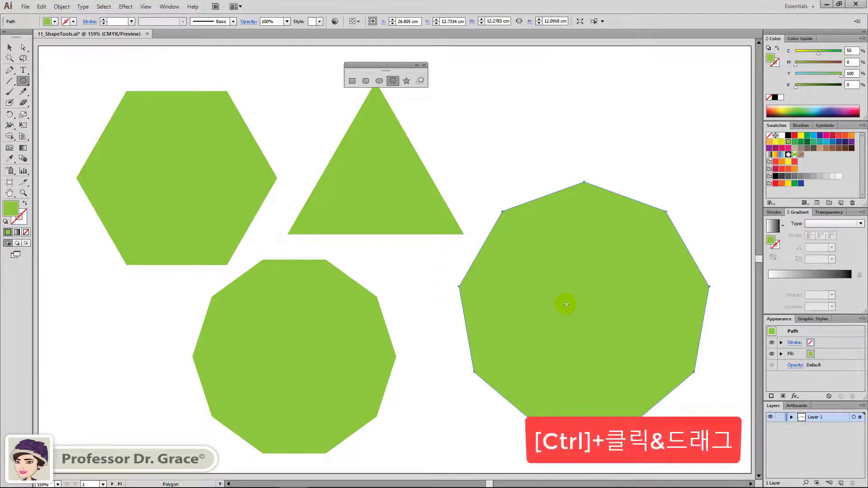
# Delete all the polygons from the artboard.
pyautogui.moveTo(611, 131); pyautogui.dragTo(235, 328)
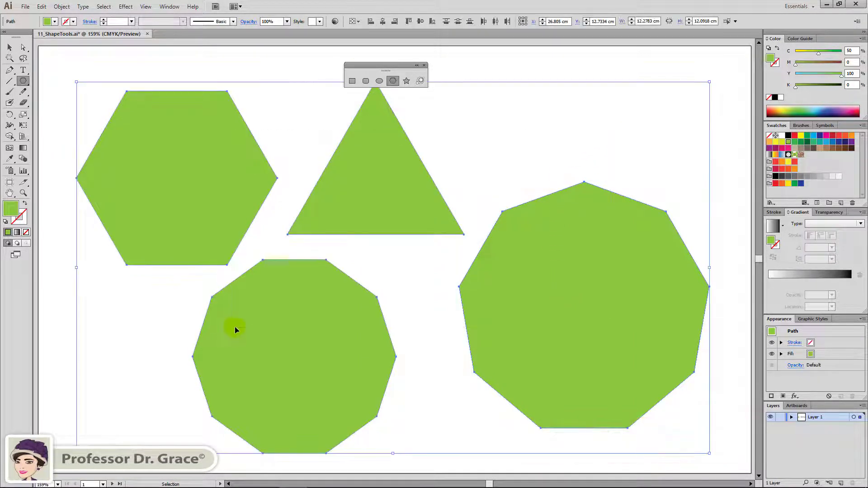
pyautogui.press('Delete')
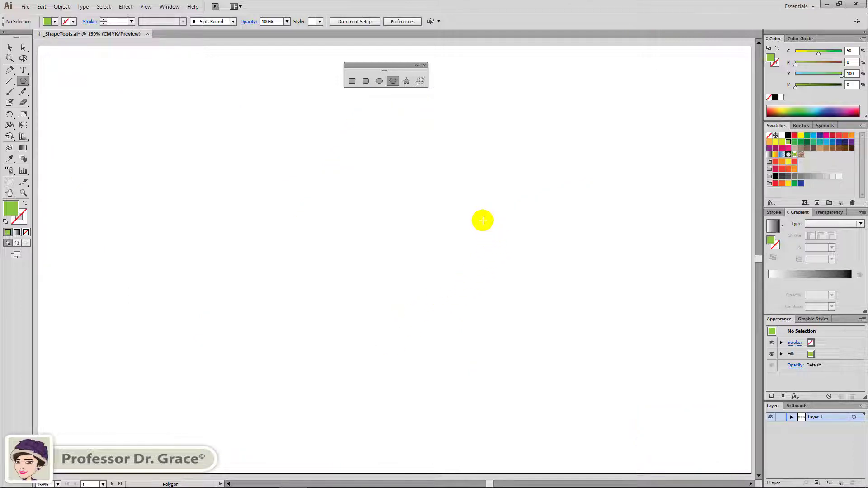
# Draw a green five-pointed star about 12.2 × 11.6 cm and a straight-shouldered one about 9.2 × 8.7 cm beneath it.
pyautogui.click(406, 82)
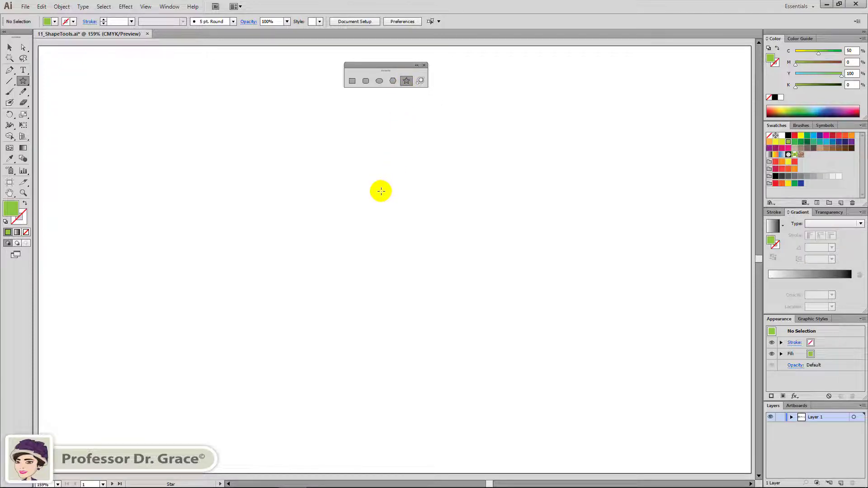
pyautogui.moveTo(191, 193); pyautogui.dragTo(275, 303)
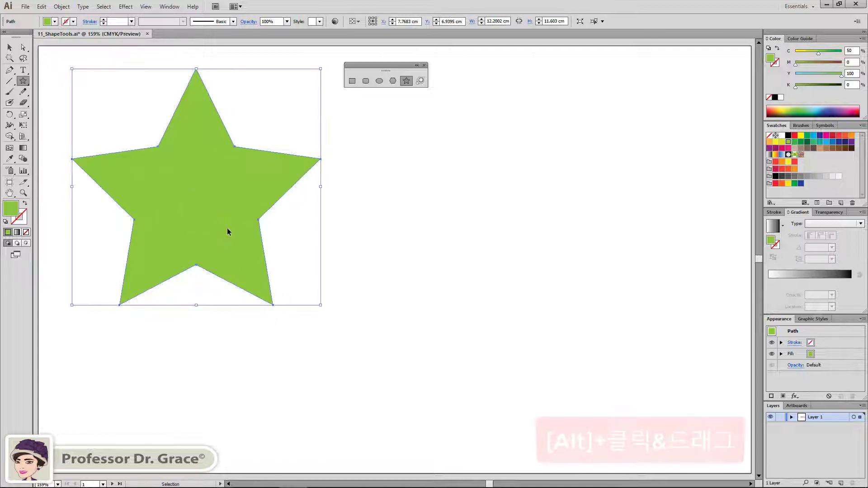
pyautogui.moveTo(229, 233); pyautogui.dragTo(229, 218)
pyautogui.click(223, 353)
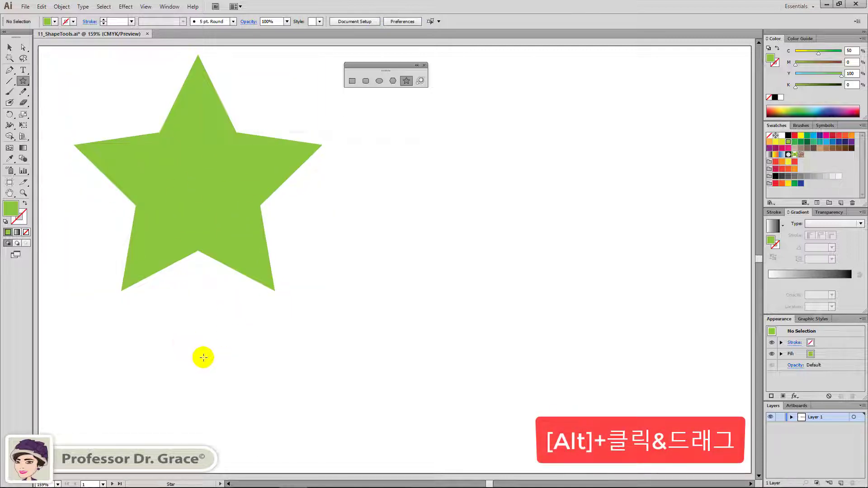
pyautogui.moveTo(200, 363); pyautogui.dragTo(277, 421)
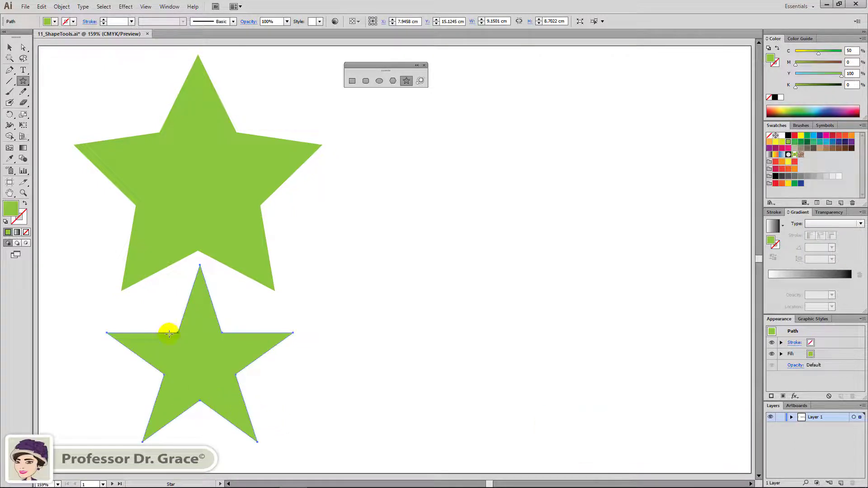
pyautogui.keyDown('ctrl'); pyautogui.click(370, 345); pyautogui.keyUp('ctrl')
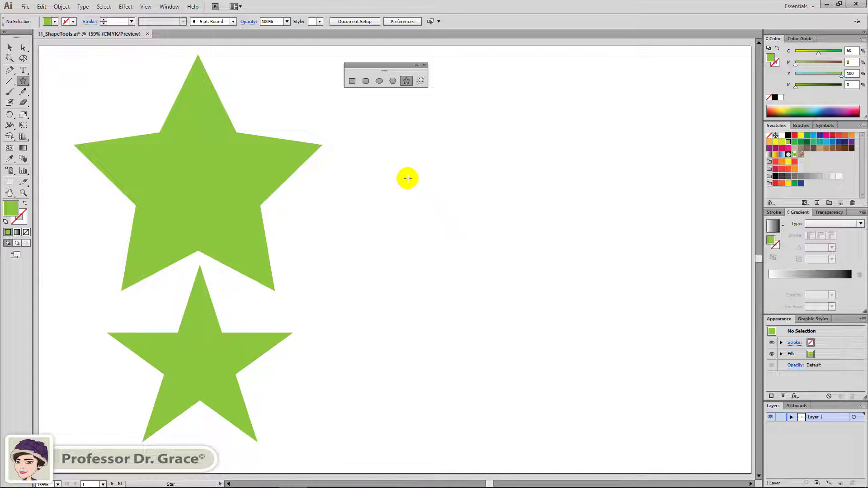
# Create a green 30-point star with radii of 4 cm and 3 cm and place it beside the two five-pointed stars.
pyautogui.click(392, 170)
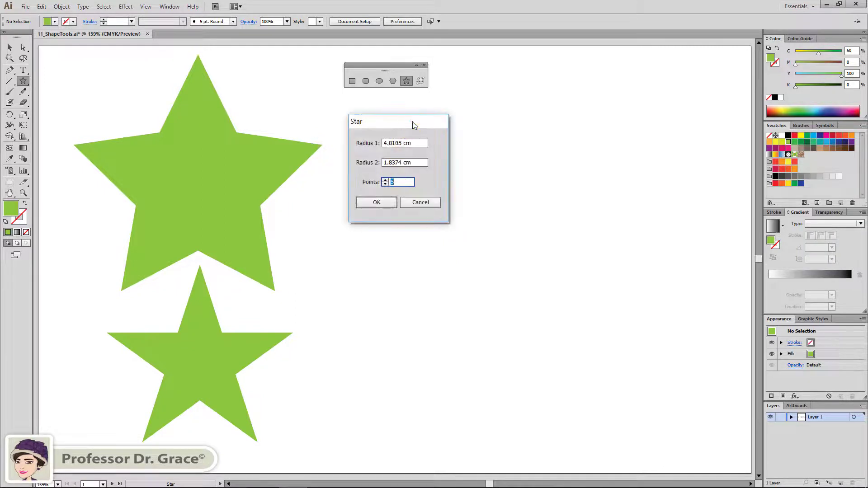
pyautogui.moveTo(413, 121); pyautogui.dragTo(419, 118)
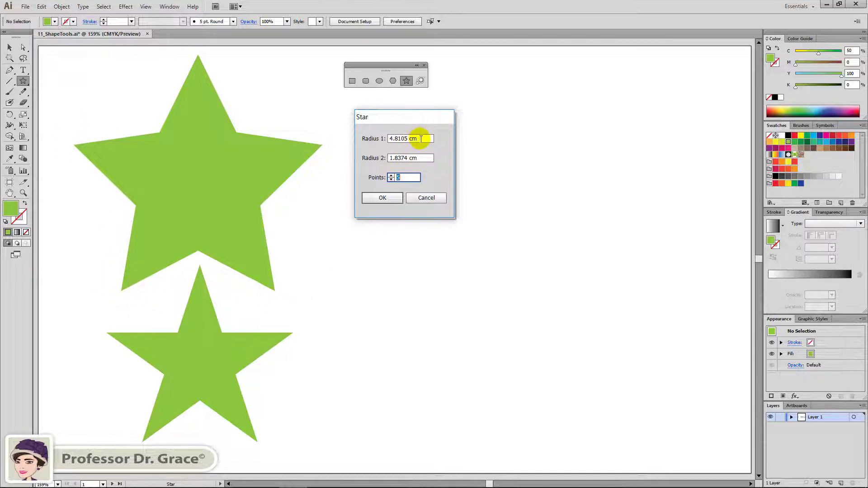
pyautogui.moveTo(417, 137); pyautogui.dragTo(370, 144)
pyautogui.write('4')
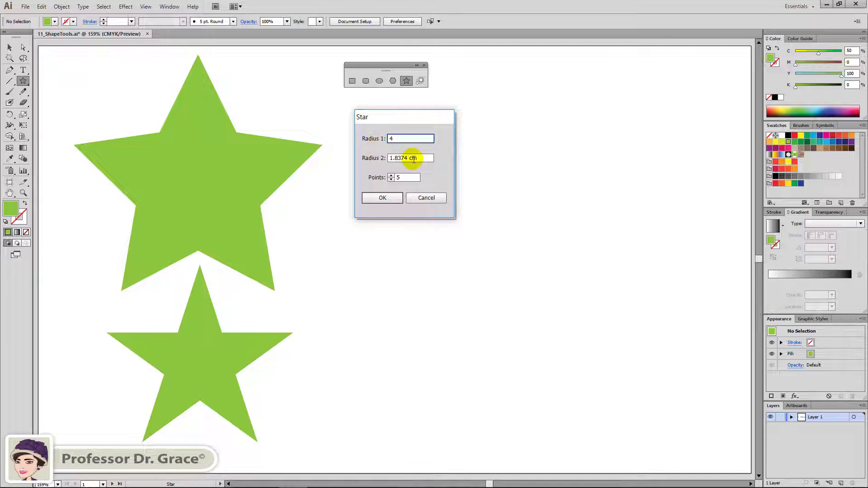
pyautogui.press('Tab')
pyautogui.write('3')
pyautogui.press('Tab')
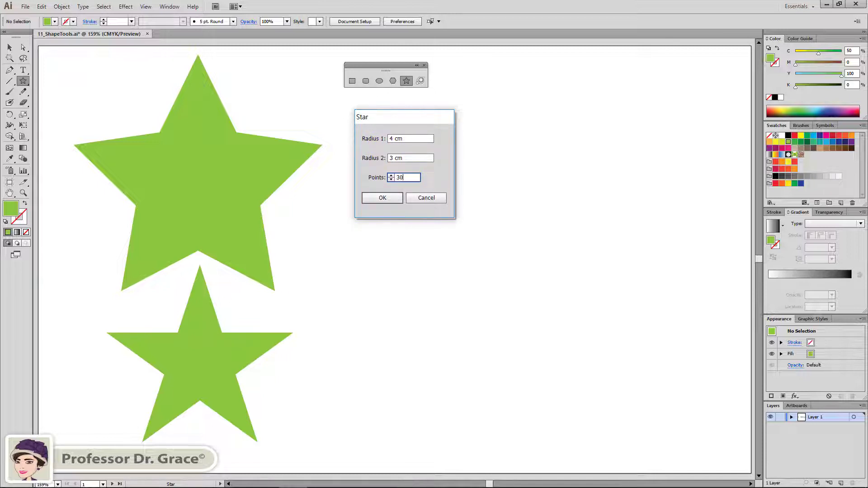
pyautogui.click(386, 201)
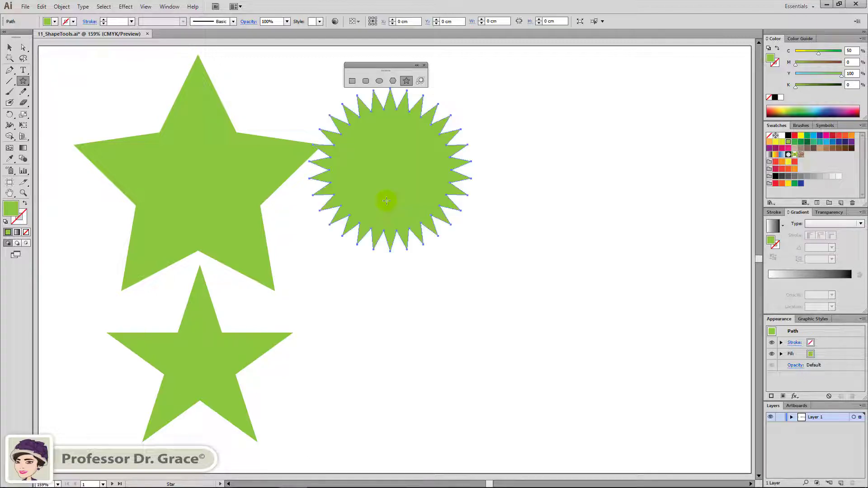
pyautogui.moveTo(417, 187); pyautogui.dragTo(395, 292)
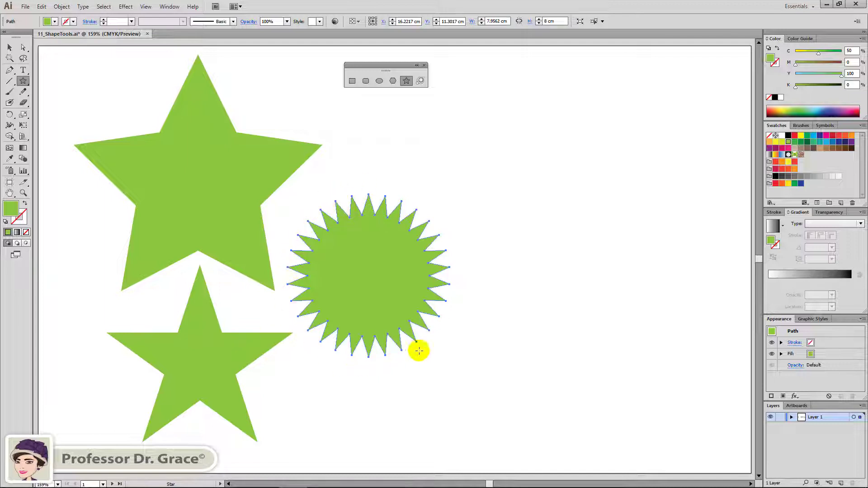
pyautogui.keyDown('ctrl'); pyautogui.click(368, 178); pyautogui.keyUp('ctrl')
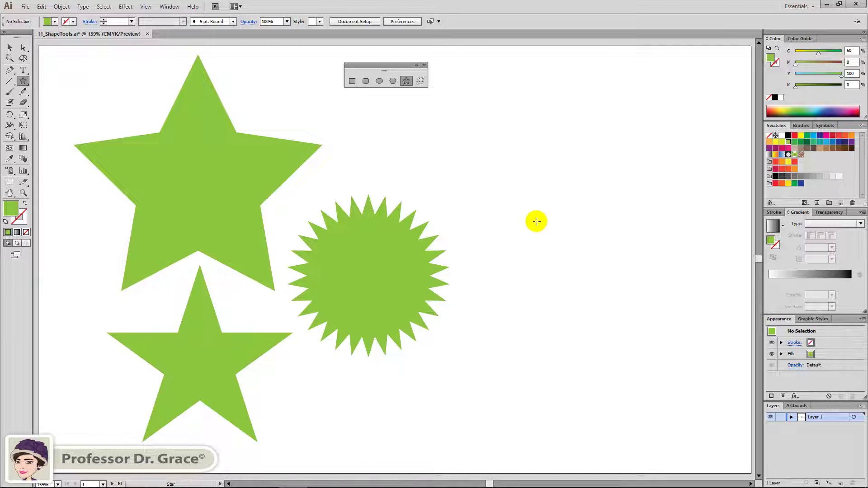
# Draw a large green 16-pointed star with long narrow spikes beside the 30-point star, varying its number of points while drawing.
pyautogui.moveTo(526, 219); pyautogui.dragTo(643, 286)
pyautogui.press('Down')
pyautogui.press('Down')
pyautogui.press('Down')
pyautogui.press('Down')
pyautogui.press('Down')
pyautogui.press('Down')
pyautogui.press('Down')
pyautogui.press('Down')
pyautogui.press('Down')
pyautogui.press('Down')
pyautogui.press('Down')
pyautogui.press('Down')
pyautogui.press('Down')
pyautogui.press('Down')
pyautogui.press('Down')
pyautogui.press('Down')
pyautogui.press('Down')
pyautogui.press('Down')
pyautogui.press('Down')
pyautogui.press('Down')
pyautogui.press('Down')
pyautogui.press('Down')
pyautogui.press('Down')
pyautogui.press('Down')
pyautogui.press('Down')
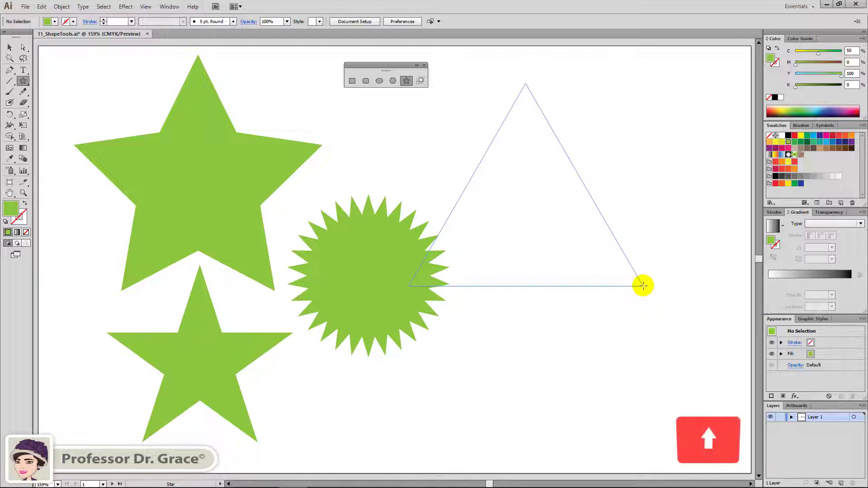
pyautogui.press('Up')
pyautogui.press('Up')
pyautogui.press('Up')
pyautogui.press('Up')
pyautogui.press('Up')
pyautogui.moveTo(643, 286); pyautogui.dragTo(680, 335)
pyautogui.press('Up')
pyautogui.press('Up')
pyautogui.press('Up')
pyautogui.press('Up')
pyautogui.press('Up')
pyautogui.press('Up')
pyautogui.press('Up')
pyautogui.keyDown('ctrl'); pyautogui.click(412, 403); pyautogui.keyUp('ctrl')
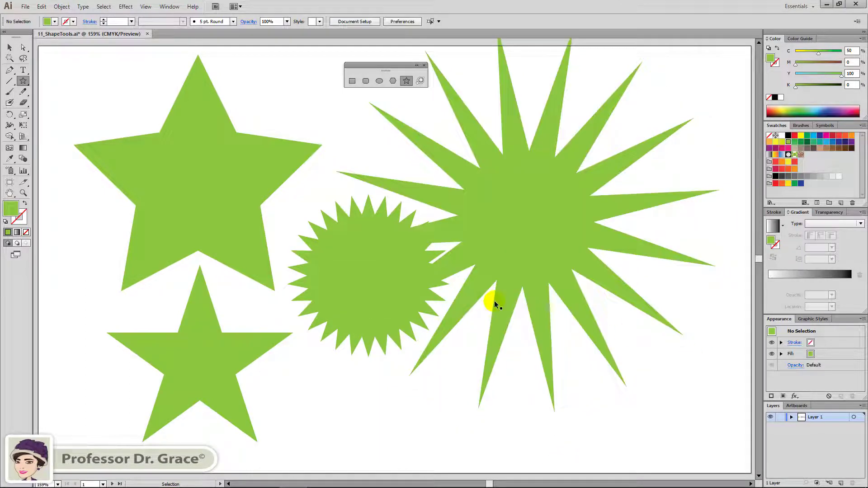
# Draw a small green five-pointed star beneath the 30-point star, reducing its number of points while drawing.
pyautogui.moveTo(364, 391); pyautogui.dragTo(388, 413)
pyautogui.press('Down')
pyautogui.press('Down')
pyautogui.press('Down')
pyautogui.press('Down')
pyautogui.press('Down')
pyautogui.press('Down')
pyautogui.press('Down')
pyautogui.press('Down')
pyautogui.press('Down')
pyautogui.press('Down')
pyautogui.press('Down')
pyautogui.press('Down')
pyautogui.press('Down')
pyautogui.keyDown('ctrl'); pyautogui.click(444, 414); pyautogui.keyUp('ctrl')
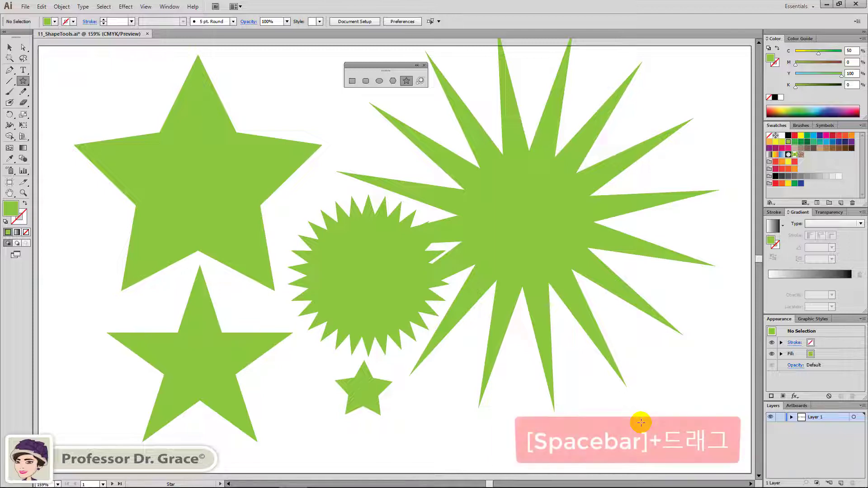
# Draw a lens flare about 18.1 × 21.9 cm on the second artboard's white area, with its rings running diagonally downward.
pyautogui.press('space')
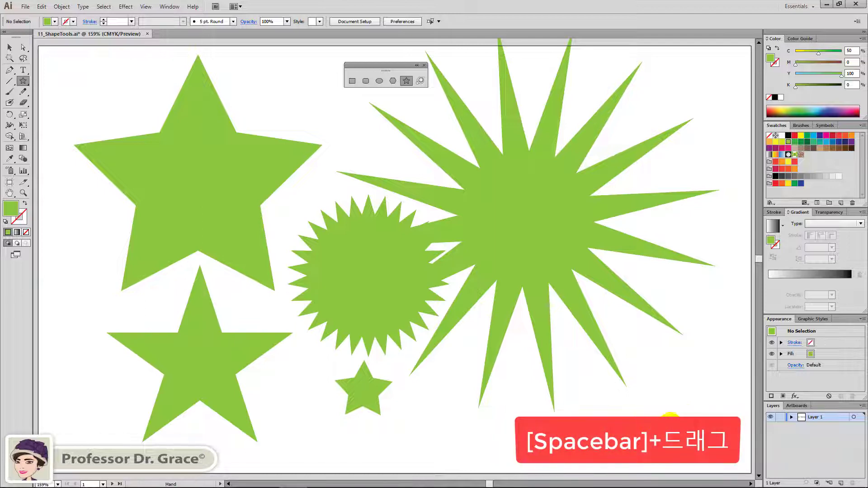
pyautogui.moveTo(671, 415); pyautogui.dragTo(382, 407)
pyautogui.moveTo(661, 357); pyautogui.dragTo(402, 315)
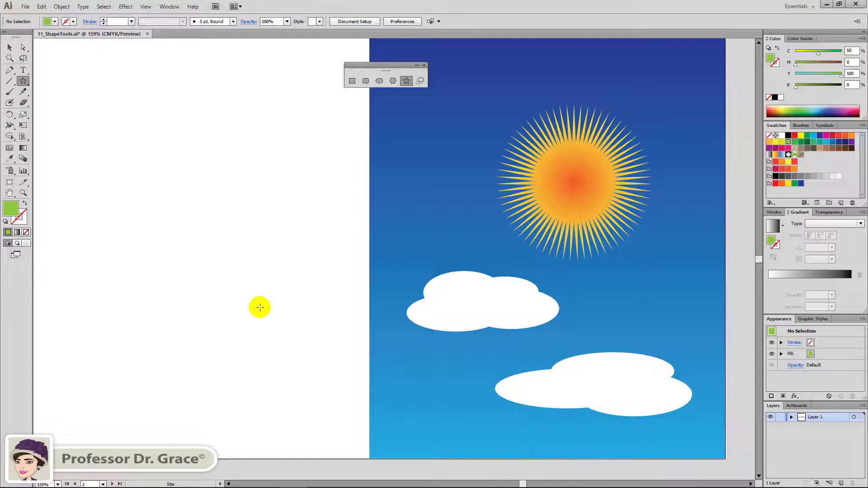
pyautogui.press('space')
pyautogui.moveTo(260, 307); pyautogui.dragTo(261, 310)
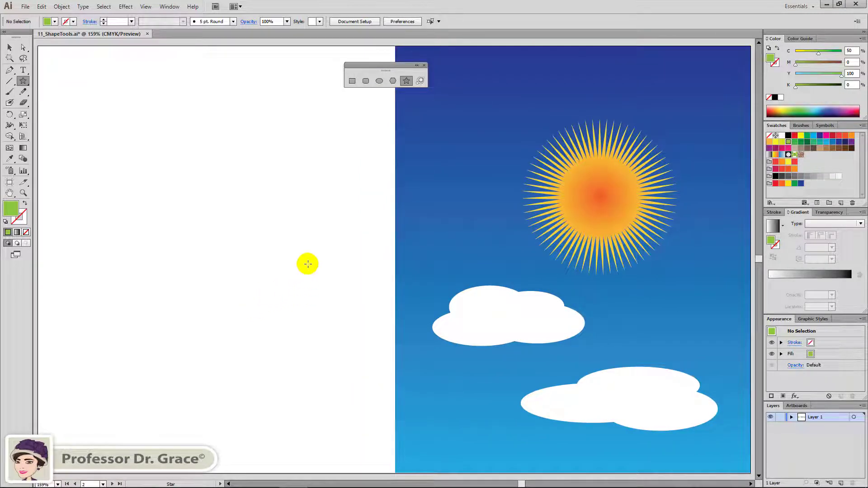
pyautogui.click(422, 82)
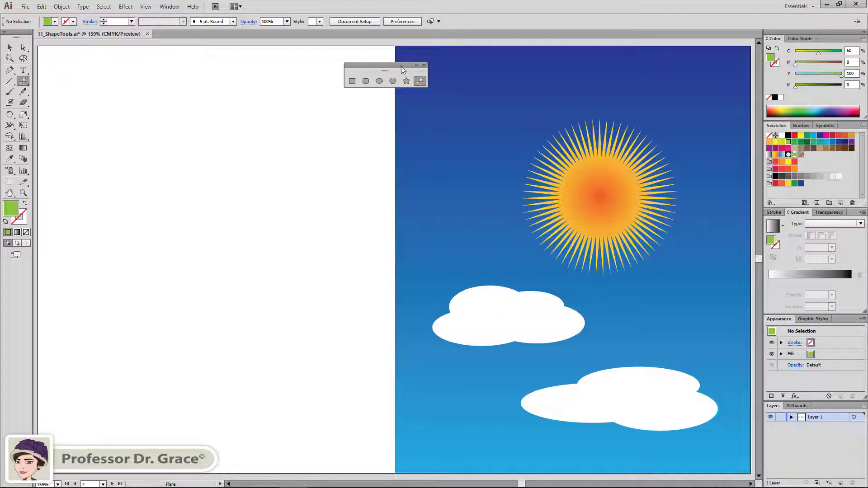
pyautogui.moveTo(401, 68); pyautogui.dragTo(435, 51)
pyautogui.moveTo(166, 184); pyautogui.dragTo(202, 257)
pyautogui.moveTo(233, 320); pyautogui.dragTo(304, 396)
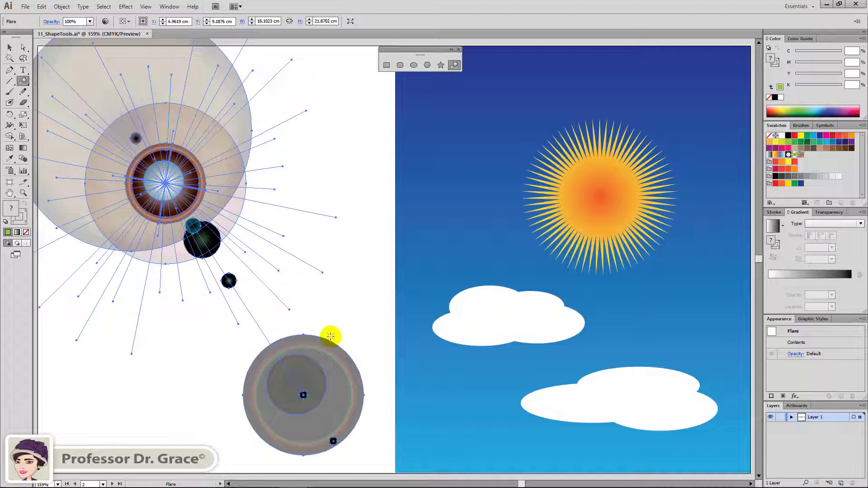
pyautogui.click(332, 176)
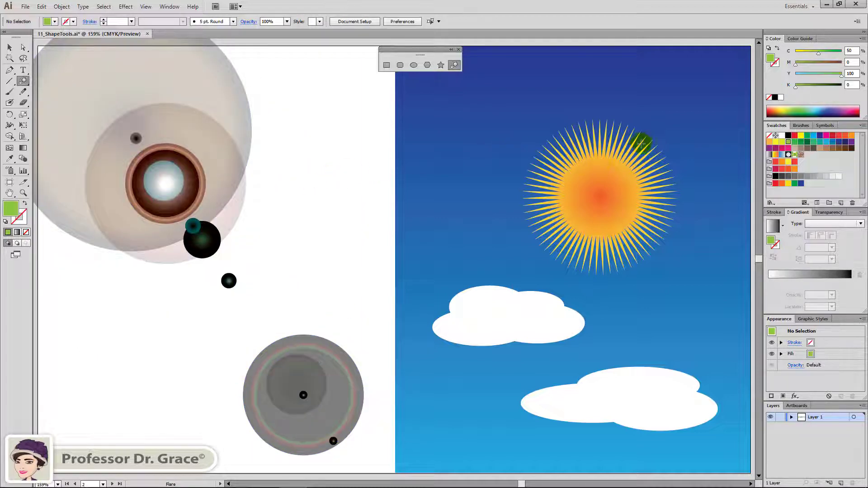
# Draw a lens flare about 17.6 × 20.8 cm over the sun, ending its rings in the lower left of the sky.
pyautogui.moveTo(626, 182); pyautogui.dragTo(647, 204)
pyautogui.click(473, 414)
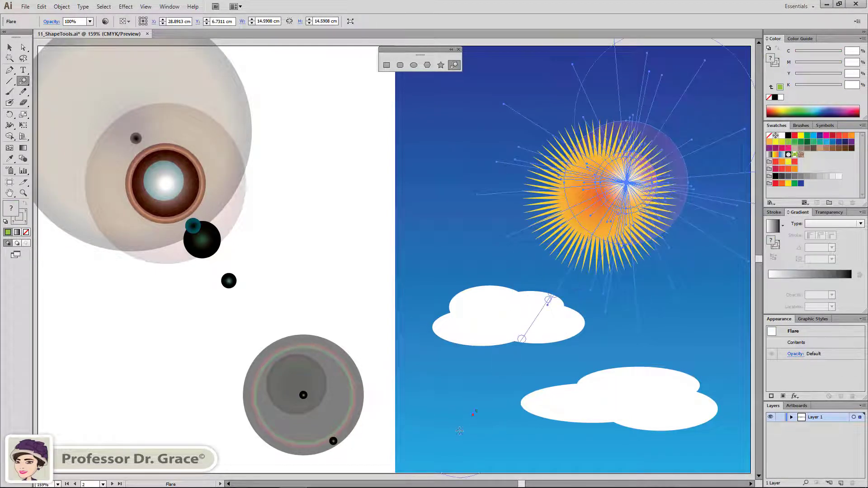
pyautogui.click(461, 409)
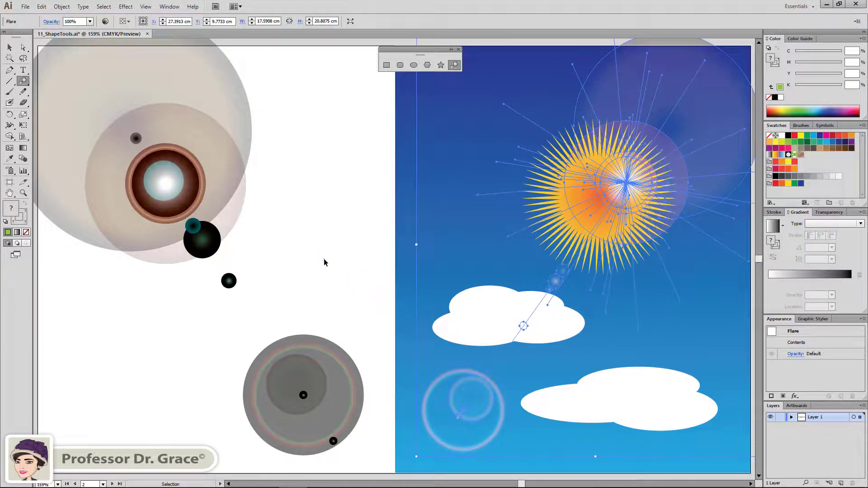
pyautogui.keyDown('ctrl'); pyautogui.click(343, 243); pyautogui.keyUp('ctrl')
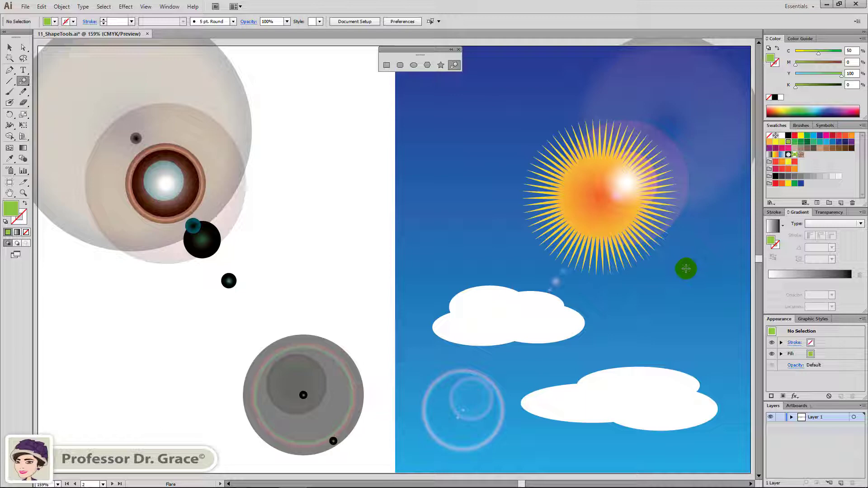
# Try the white-area flare with an 80 pt center at 30% opacity and 50% brightness, and a halo with 30% growth and 30% fuzziness.
pyautogui.keyDown('ctrl'); pyautogui.click(217, 134); pyautogui.keyUp('ctrl')
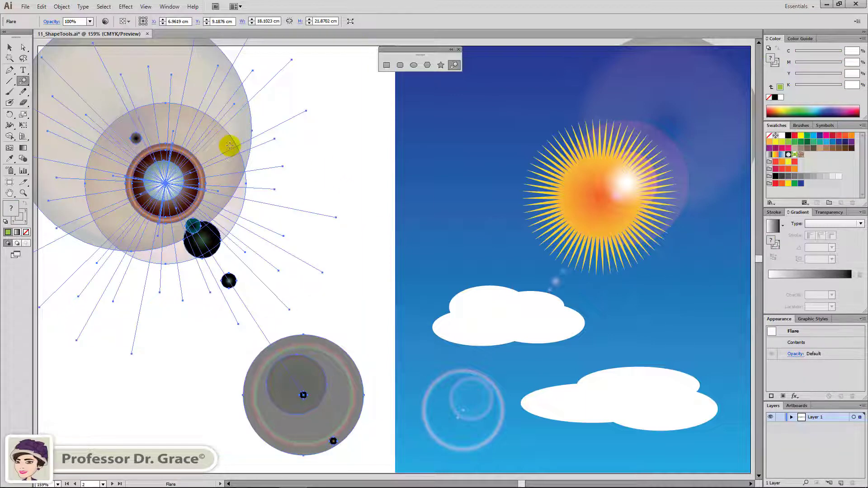
pyautogui.doubleClick(452, 65)
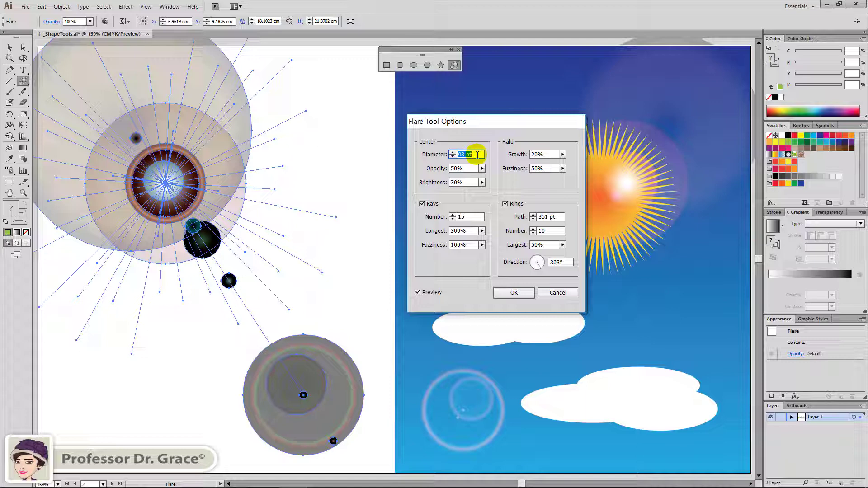
pyautogui.write('80')
pyautogui.press('Tab')
pyautogui.write('30')
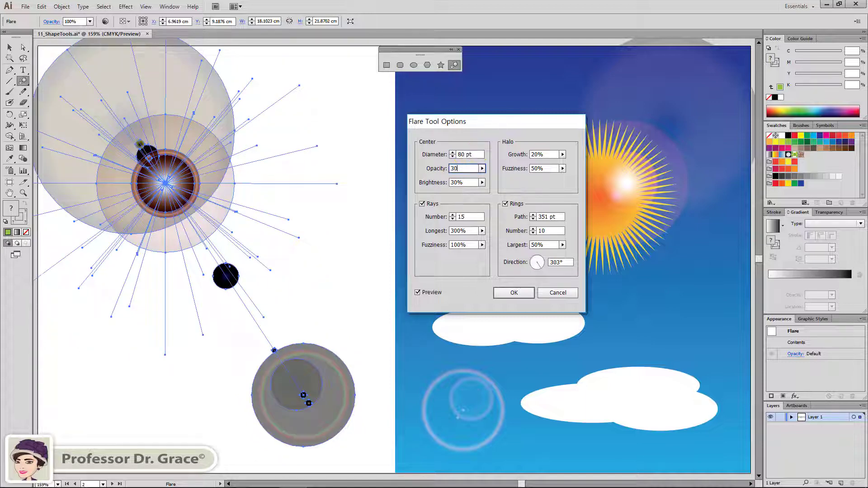
pyautogui.press('Tab')
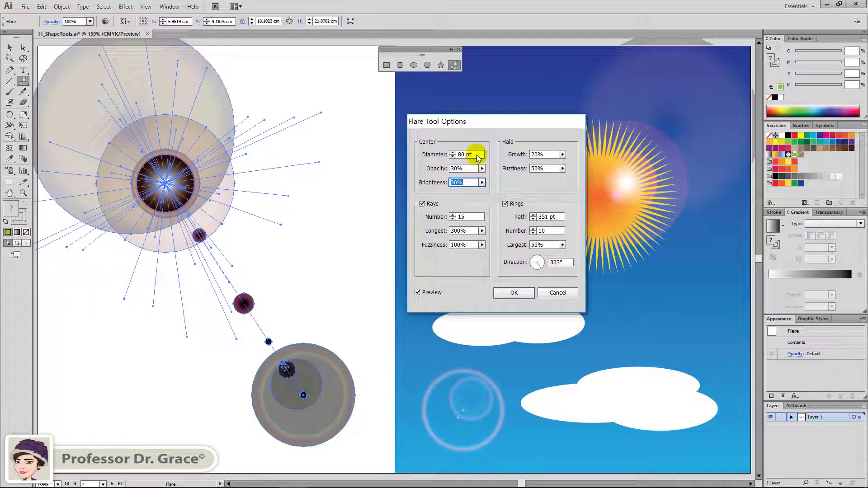
pyautogui.write('50')
pyautogui.press('Tab')
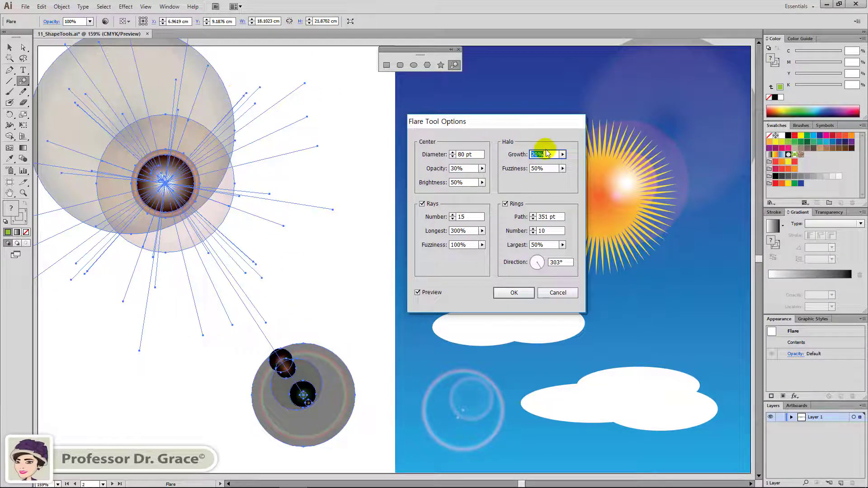
pyautogui.press('Tab')
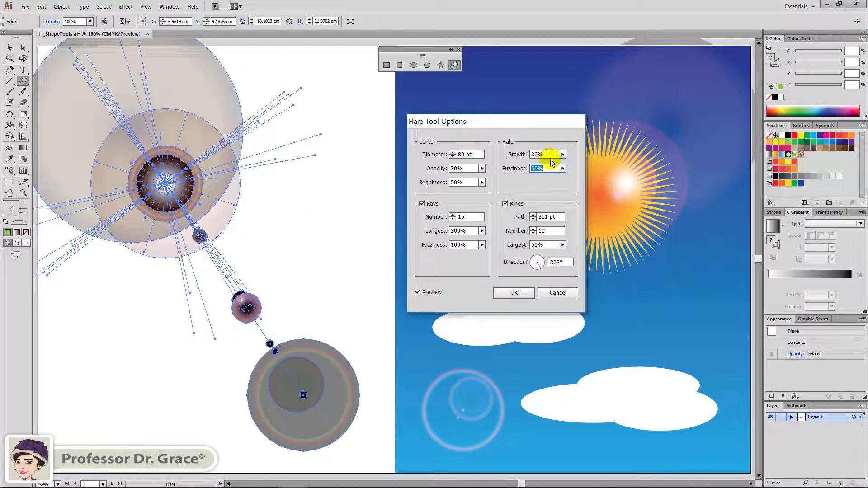
pyautogui.write('30')
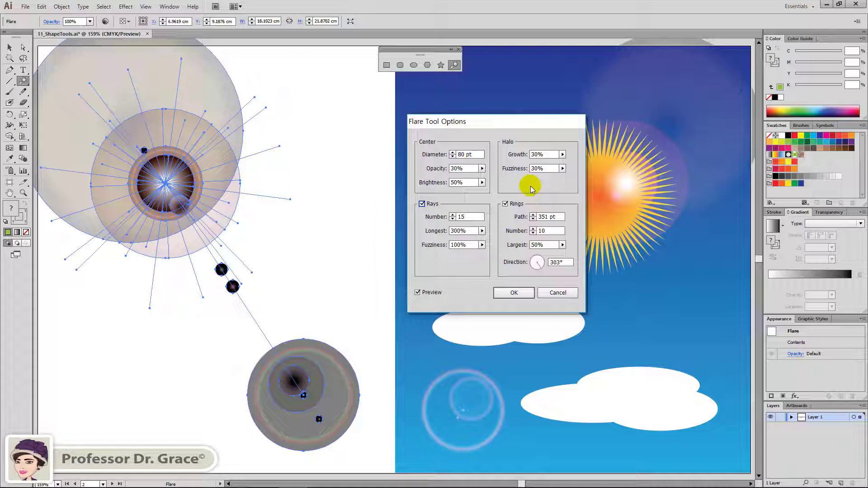
# Try the flare without rays, and with 30 rays at 200% longest length and 70% fuzziness.
pyautogui.click(423, 203)
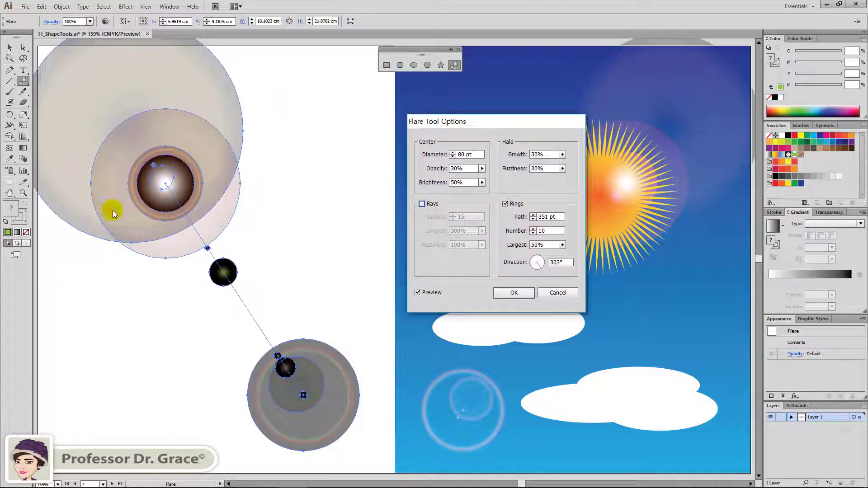
pyautogui.click(422, 204)
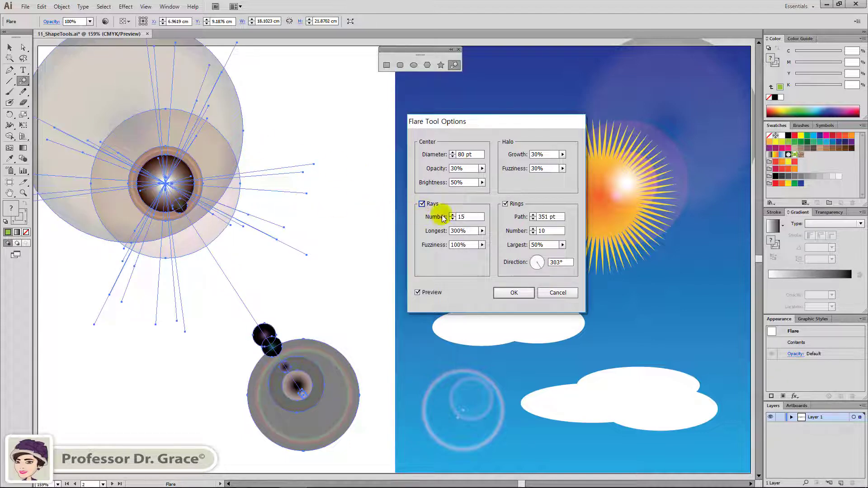
pyautogui.doubleClick(463, 217)
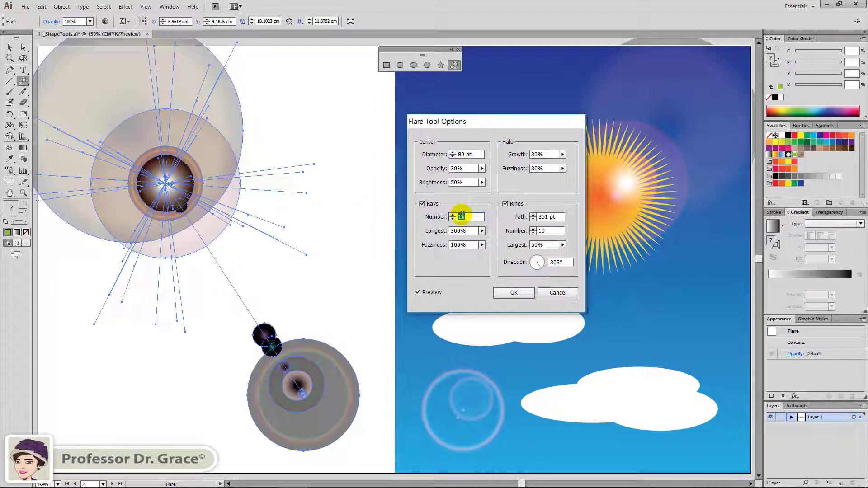
pyautogui.write('30')
pyautogui.press('Tab')
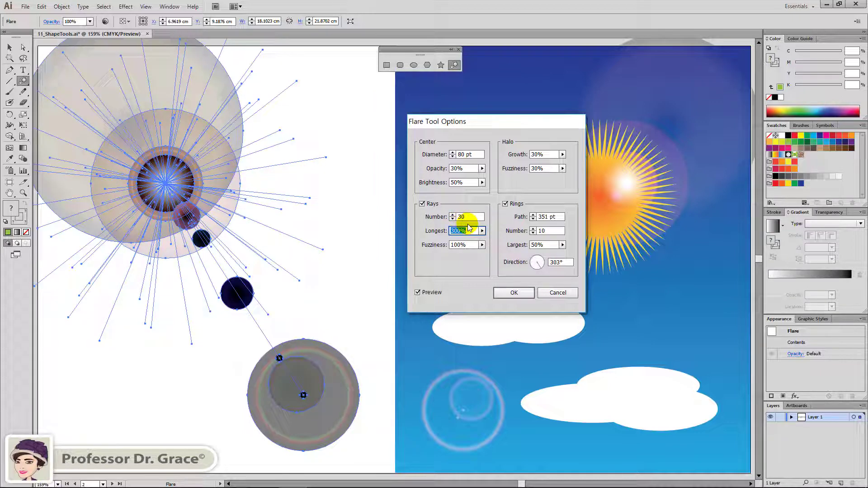
pyautogui.write('200')
pyautogui.press('Tab')
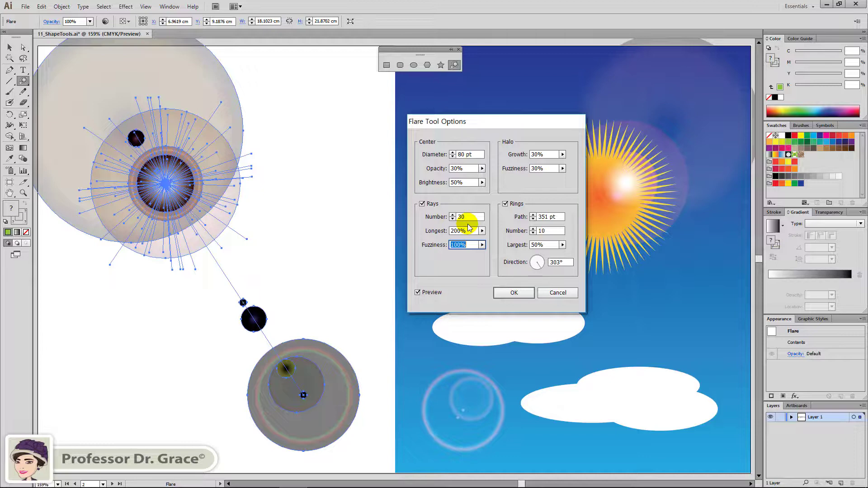
pyautogui.write('70')
pyautogui.press('Tab')
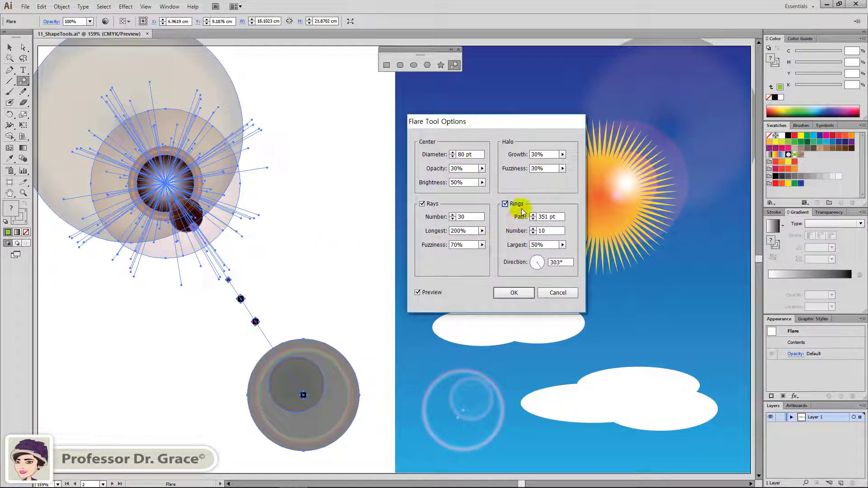
# Try the flare without rings, and with 5 rings on a 250 pt path, largest 30%, direction 60°, discarding all option changes and deselecting.
pyautogui.click(505, 204)
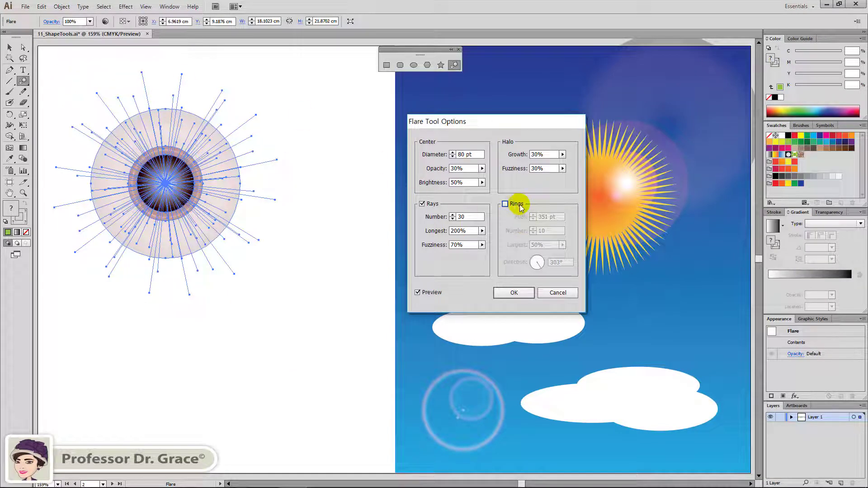
pyautogui.click(505, 204)
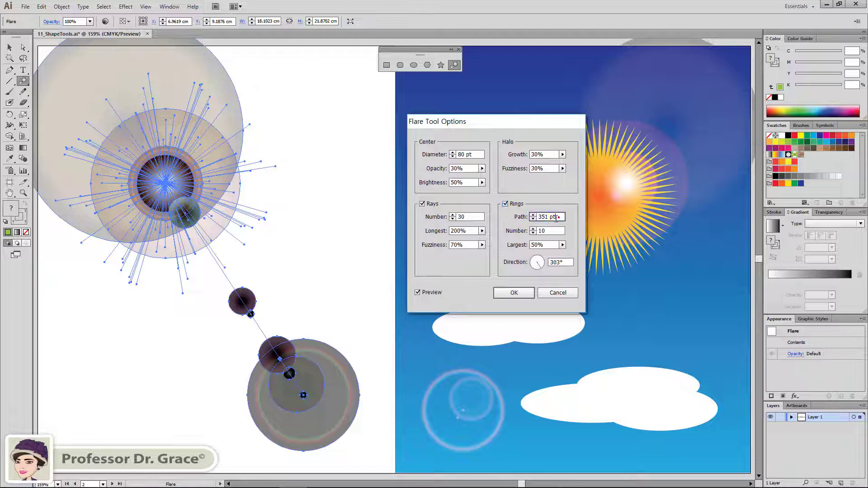
pyautogui.moveTo(561, 217); pyautogui.dragTo(537, 217)
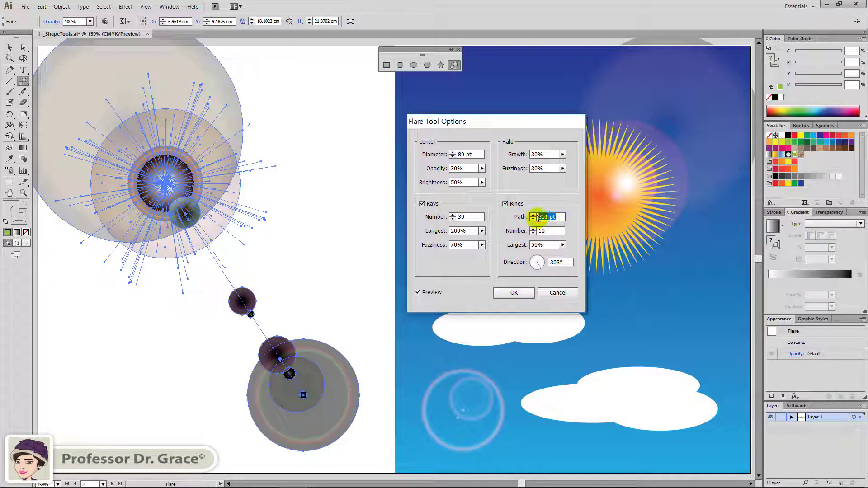
pyautogui.write('250')
pyautogui.click(552, 234)
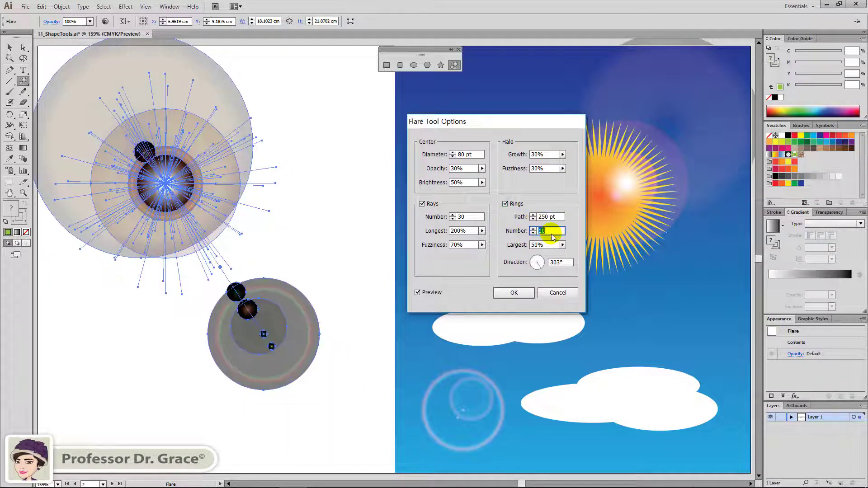
pyautogui.write('5')
pyautogui.press('Tab')
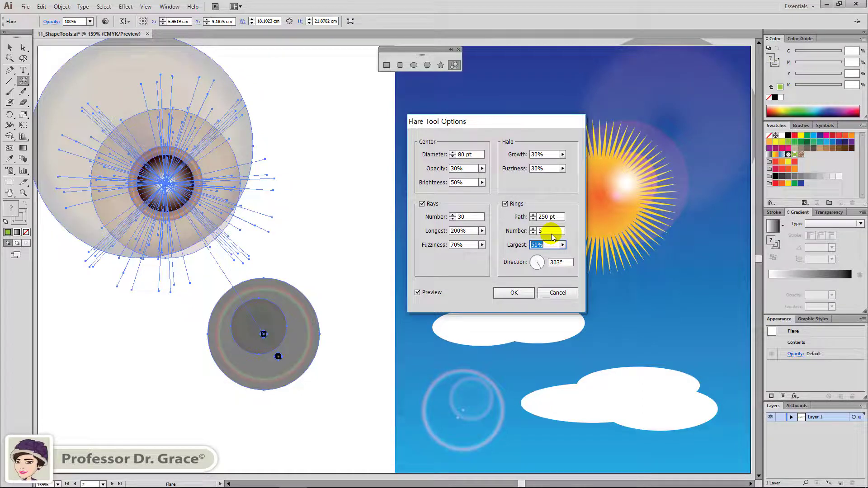
pyautogui.write('30')
pyautogui.press('Tab')
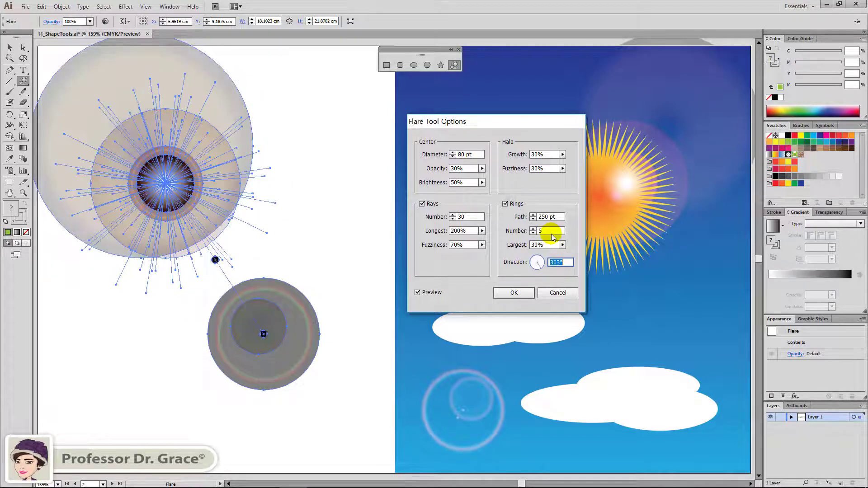
pyautogui.write('60')
pyautogui.press('Tab')
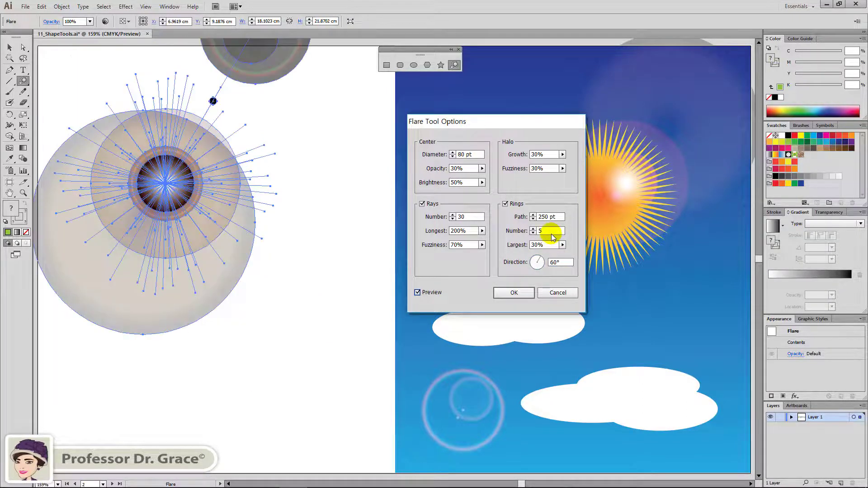
pyautogui.click(558, 294)
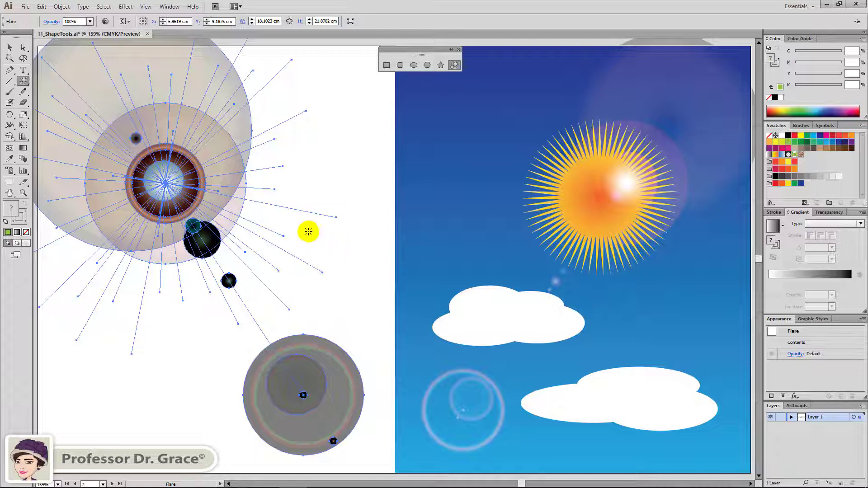
pyautogui.hotkey('ctrl', 'shift', 'a')
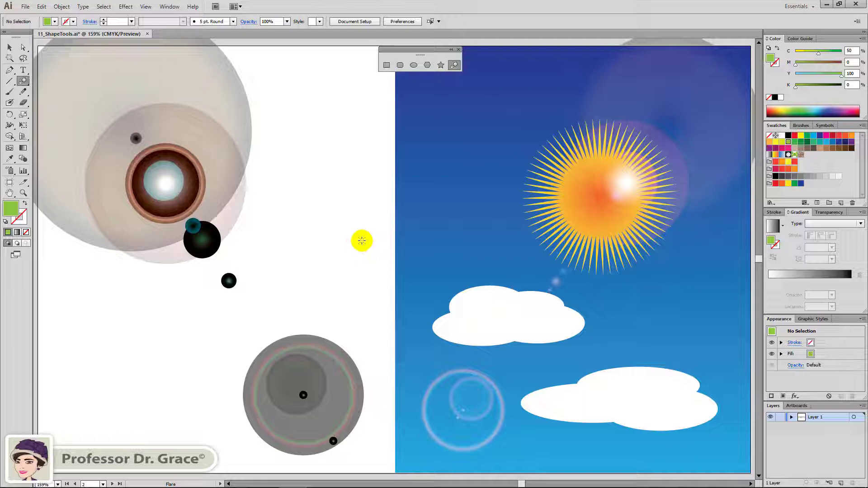
# Move the flare over the sun slightly down and left, closer to the sun's center, and deselect it.
pyautogui.press('ctrl')
pyautogui.moveTo(681, 138); pyautogui.dragTo(668, 150)
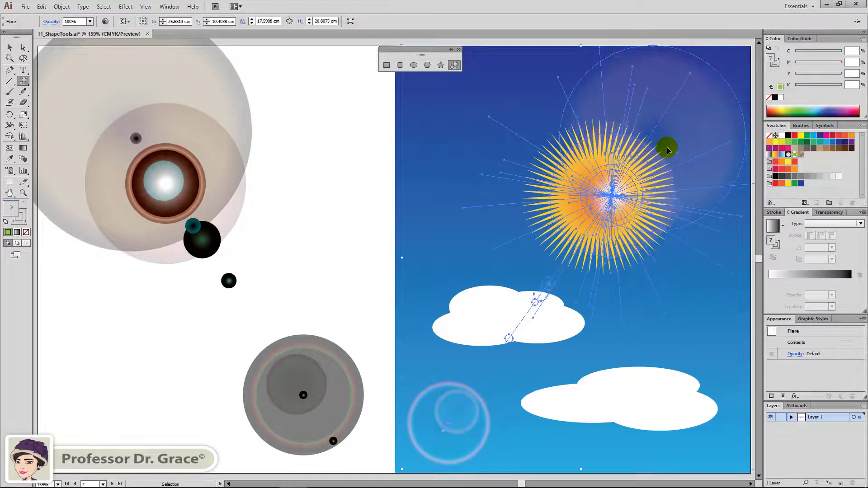
pyautogui.keyDown('ctrl'); pyautogui.click(312, 202); pyautogui.keyUp('ctrl')
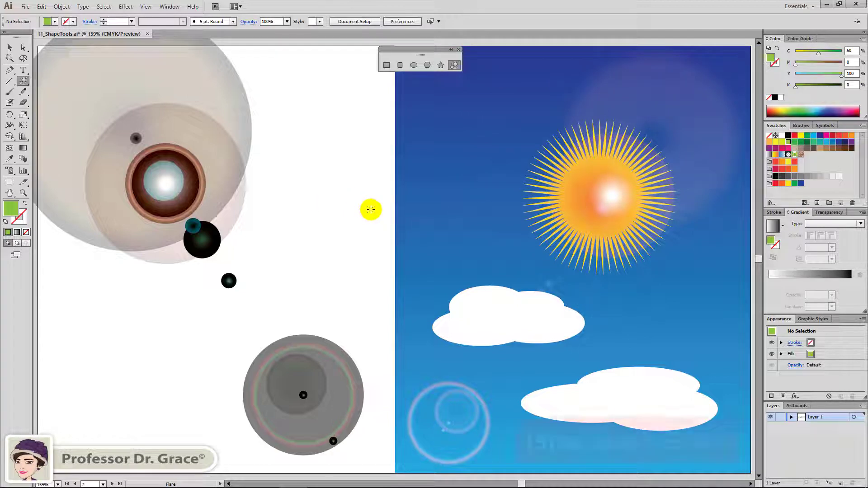
# Cut the teal circle on the third artboard to its left half by deleting its right anchor point.
pyautogui.press('space')
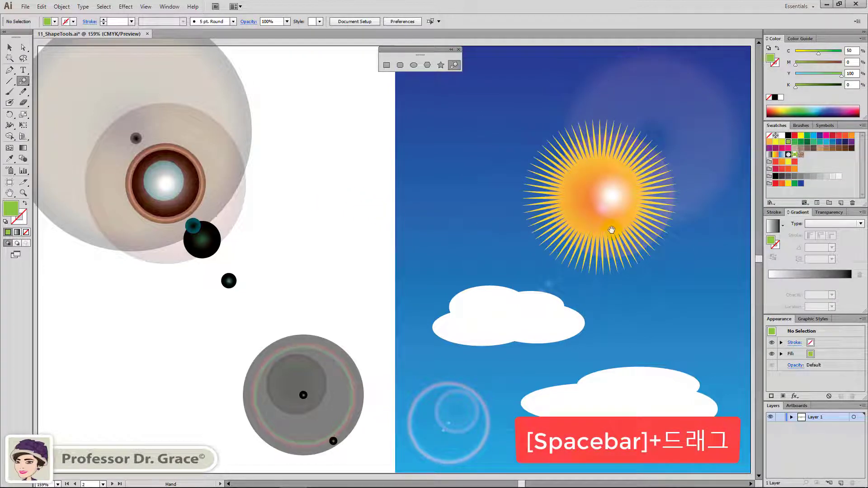
pyautogui.moveTo(601, 232); pyautogui.dragTo(298, 235)
pyautogui.moveTo(509, 223); pyautogui.dragTo(291, 230)
pyautogui.moveTo(584, 229); pyautogui.dragTo(407, 229)
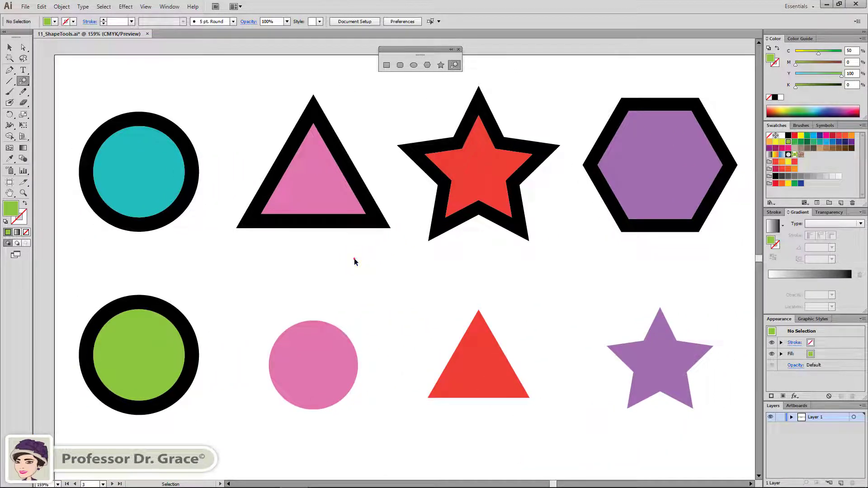
pyautogui.press('pagedown')
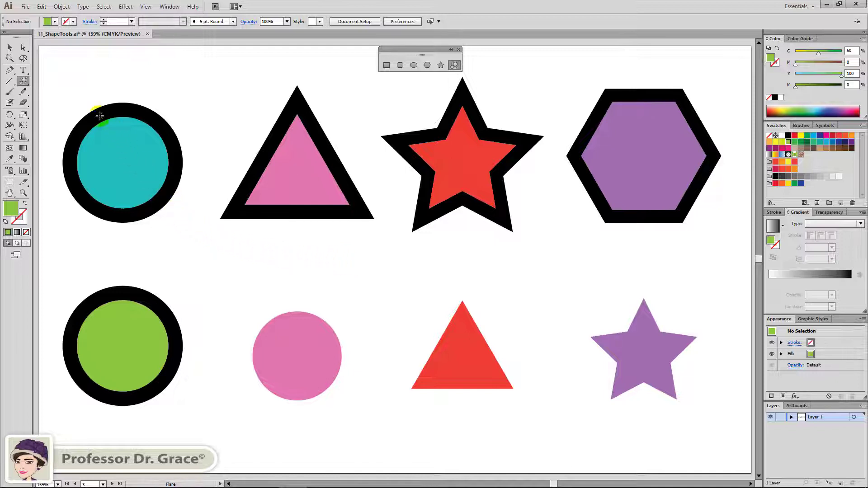
pyautogui.click(25, 50)
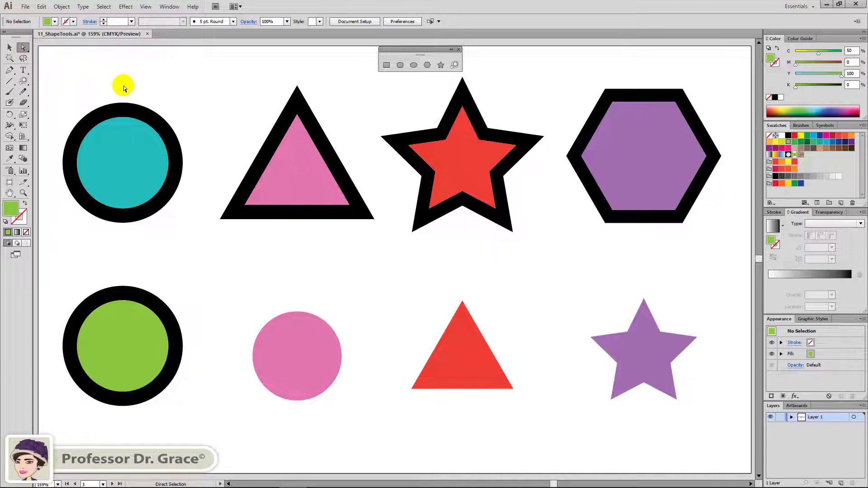
pyautogui.moveTo(148, 87); pyautogui.dragTo(190, 212)
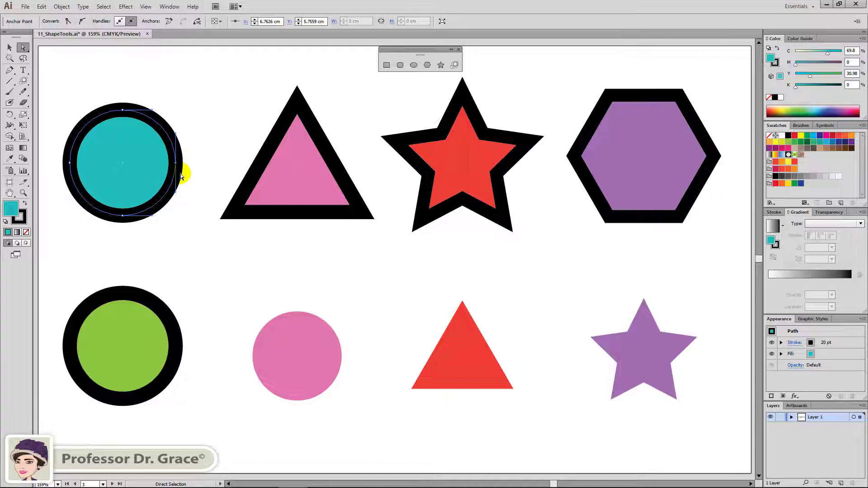
pyautogui.press('Delete')
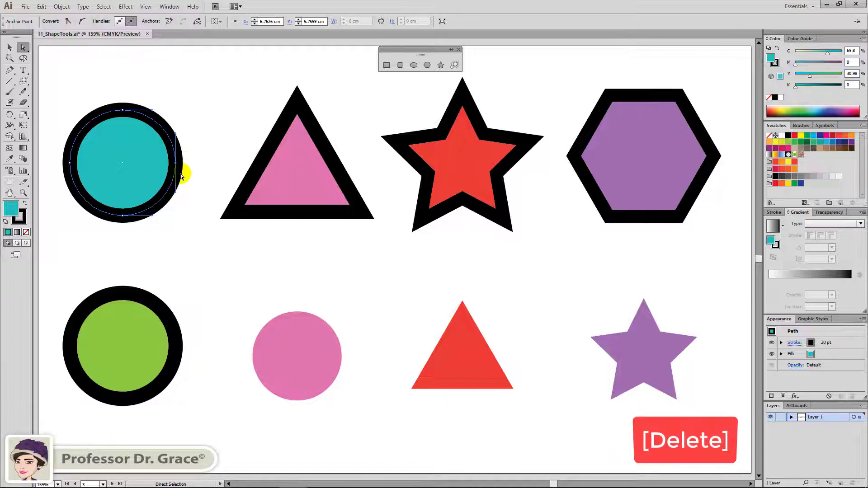
pyautogui.click(101, 168)
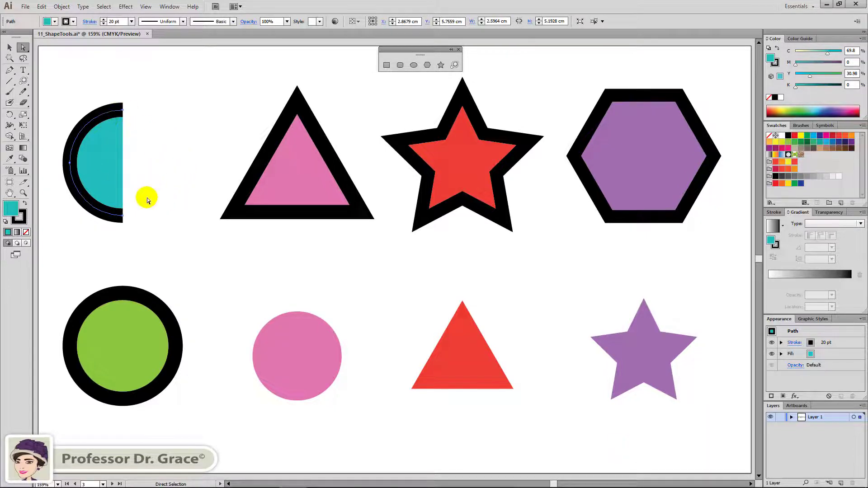
pyautogui.click(154, 239)
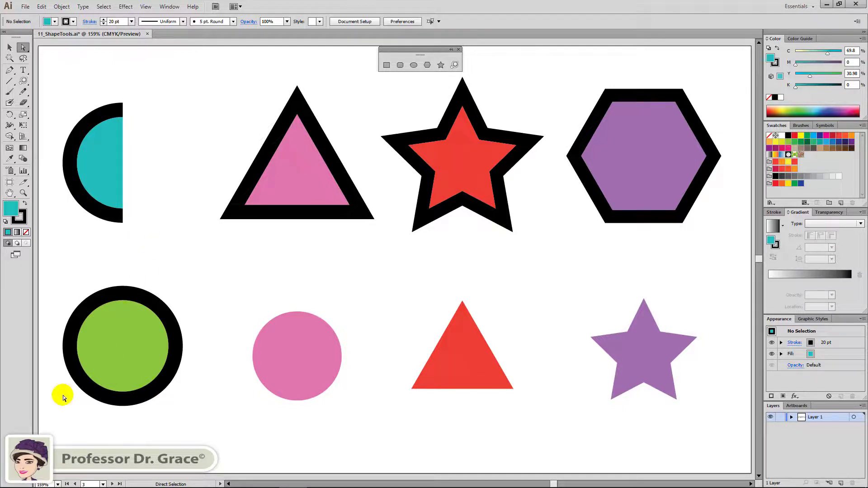
# Cut the outlined green circle to its upper half by deleting its bottom anchor point.
pyautogui.moveTo(57, 396); pyautogui.dragTo(202, 426)
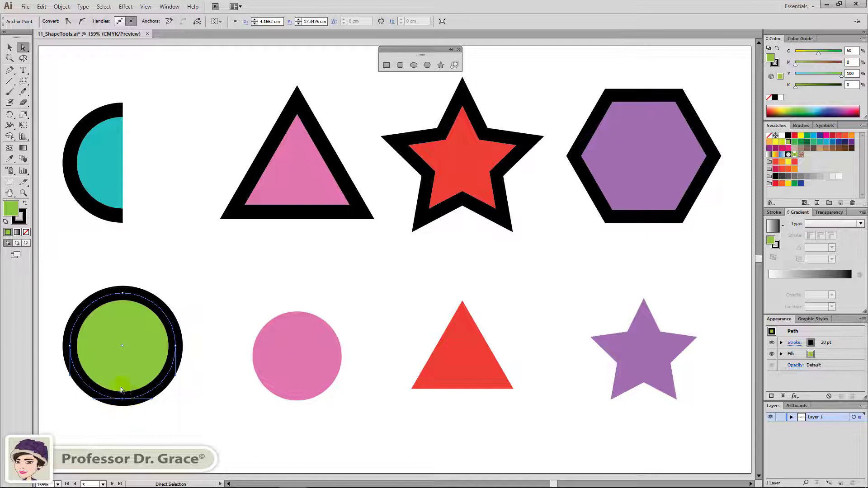
pyautogui.press('Delete')
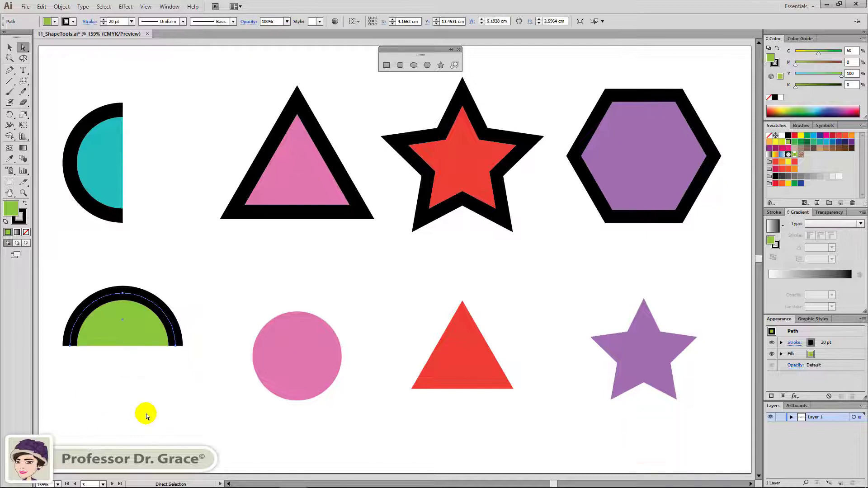
pyautogui.click(159, 380)
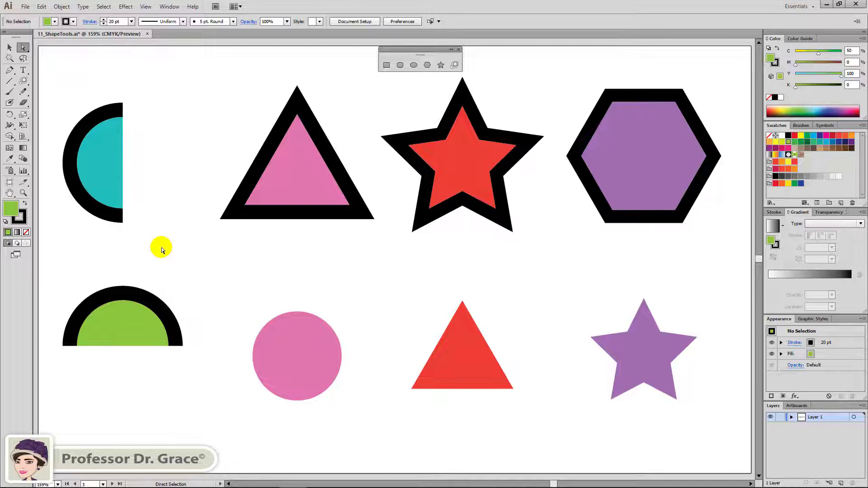
# Examine the open paths of the teal and green half circles in outline view, and return to preview.
pyautogui.hotkey('ctrl', 'y')
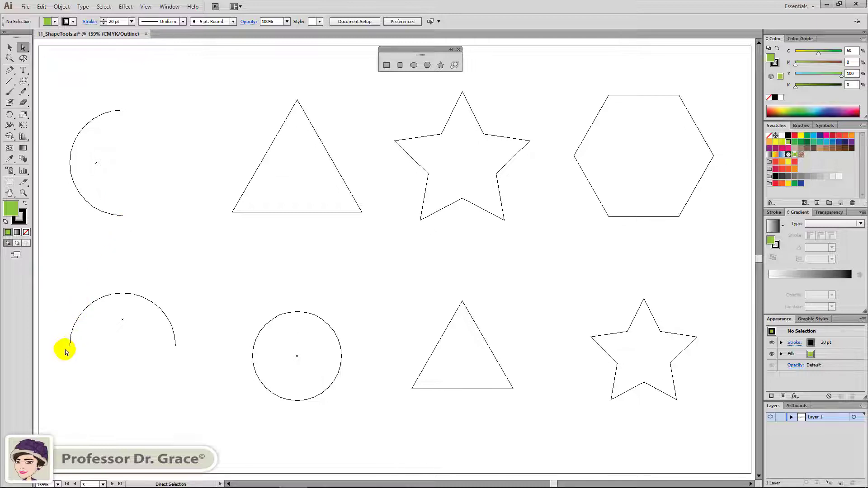
pyautogui.click(171, 231)
pyautogui.hotkey('ctrl', 'y')
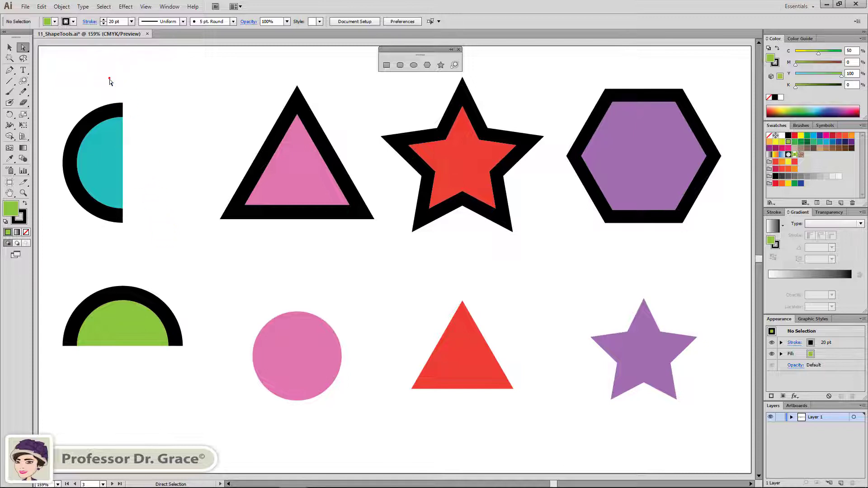
# Close the teal half circle by joining its two open end points with a straight segment, and deselect it.
pyautogui.moveTo(109, 78); pyautogui.dragTo(141, 241)
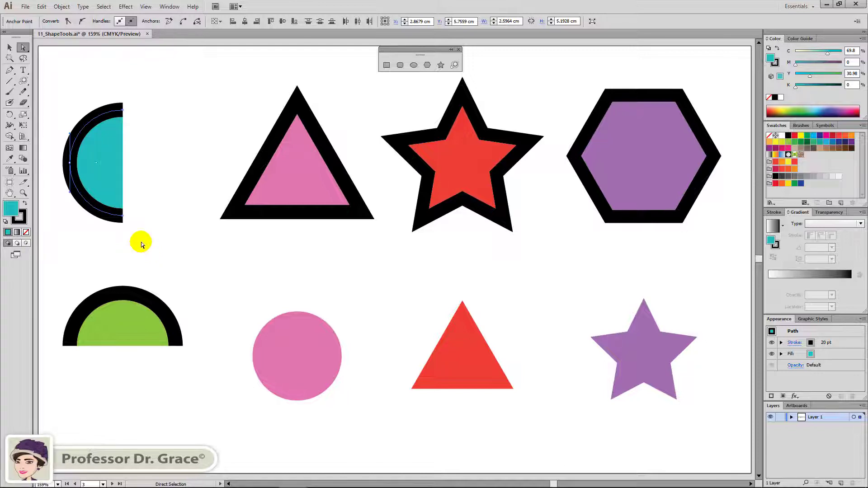
pyautogui.click(61, 6)
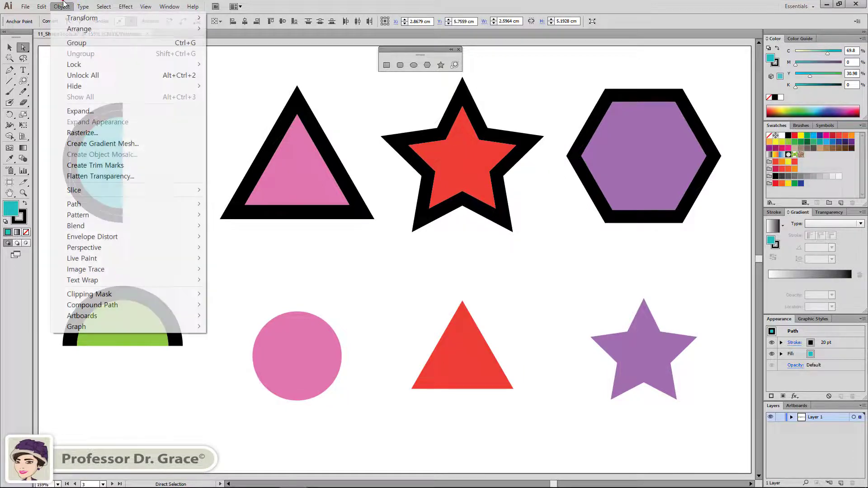
pyautogui.moveTo(139, 203)
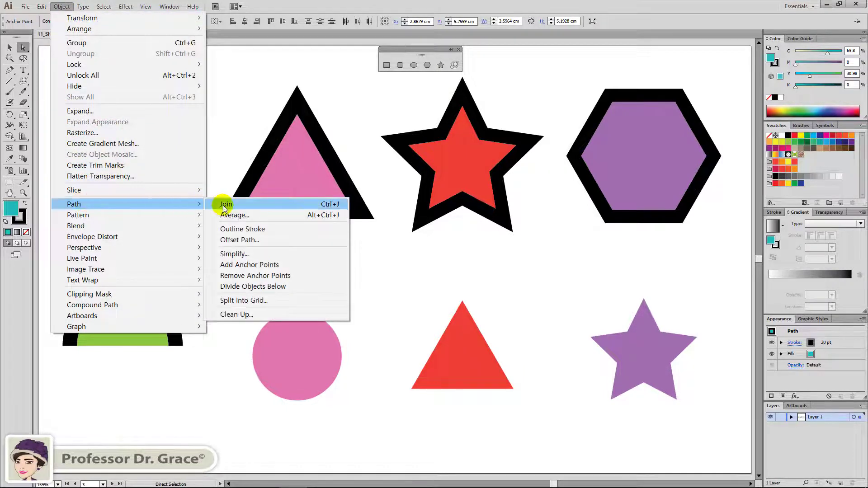
pyautogui.click(331, 205)
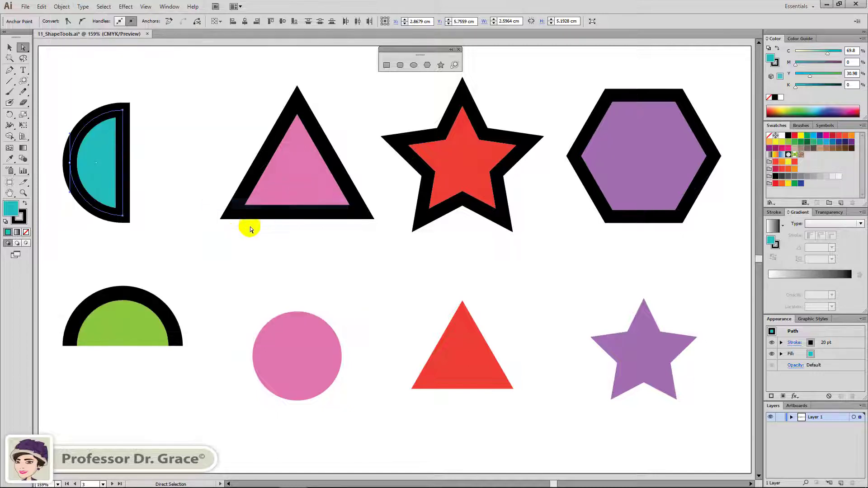
pyautogui.click(169, 181)
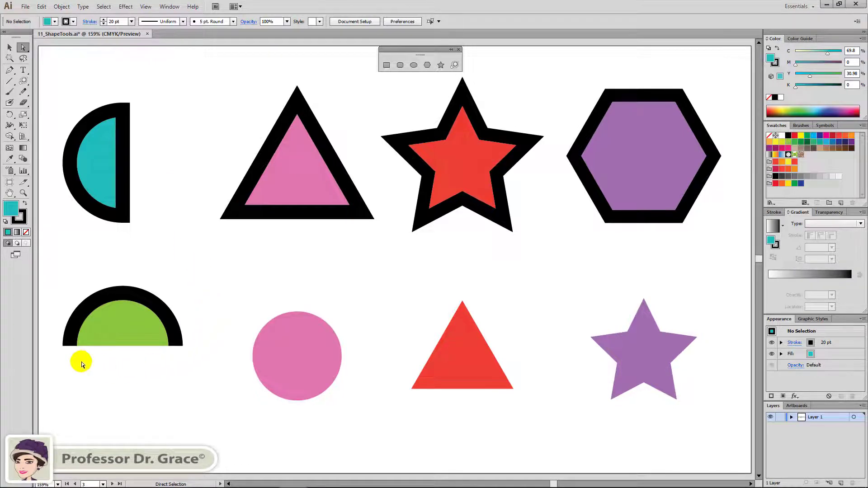
# Close the green half circle by joining the two open end points along its bottom, and deselect it.
pyautogui.moveTo(49, 334); pyautogui.dragTo(189, 357)
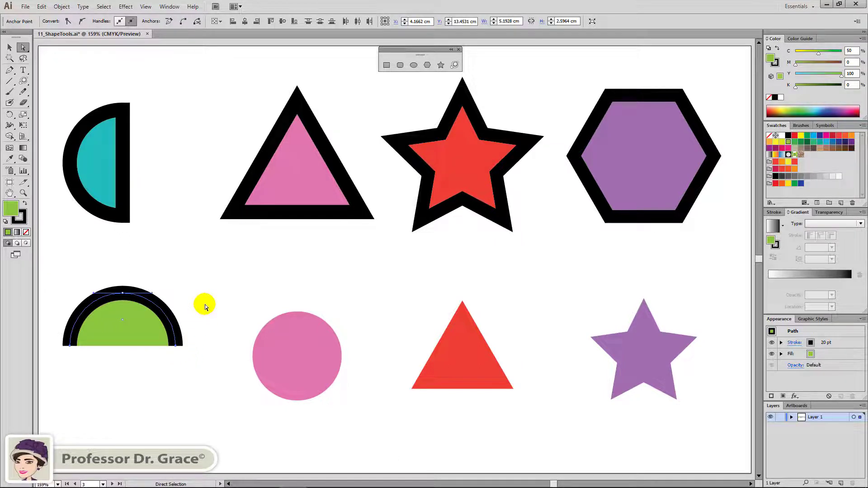
pyautogui.hotkey('ctrl', 'j')
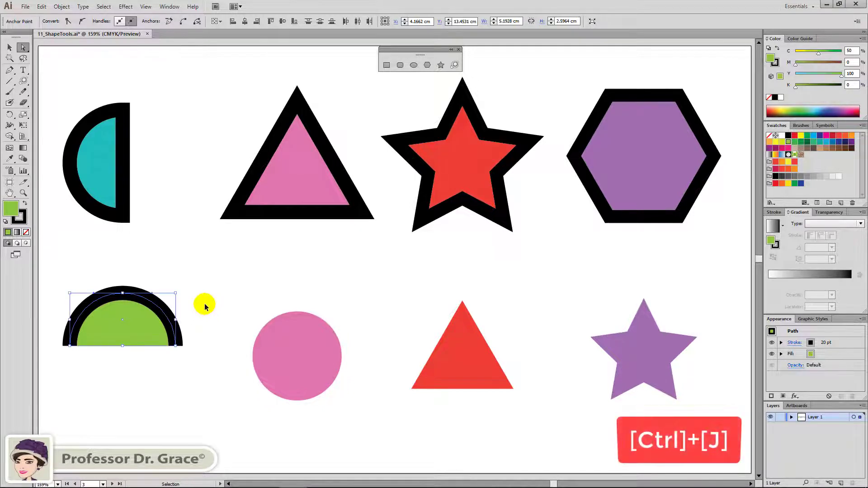
pyautogui.hotkey('ctrl', 'j')
pyautogui.click(205, 307)
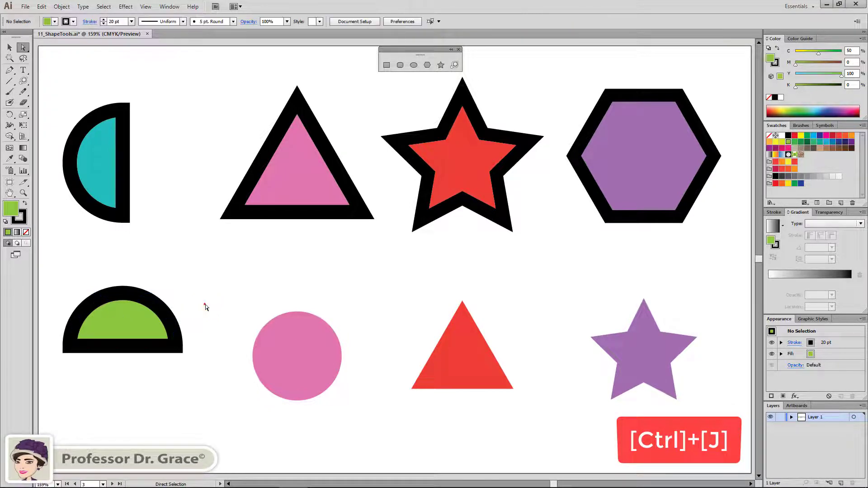
pyautogui.click(241, 268)
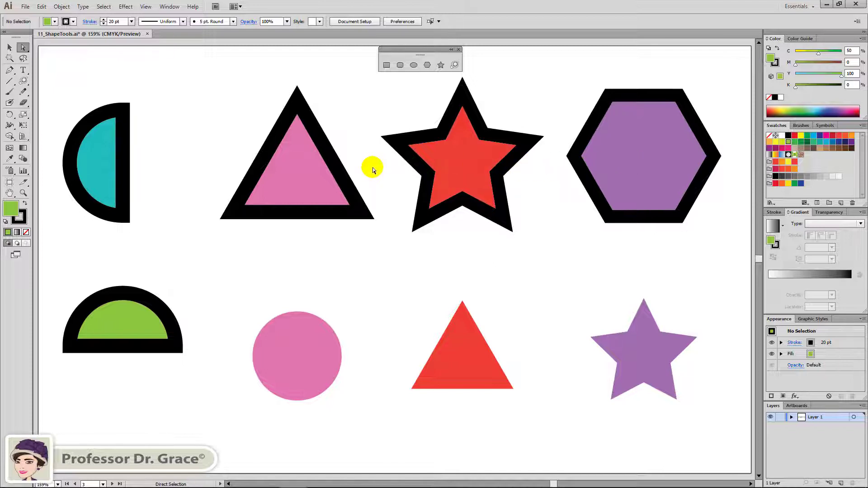
# Apply a Round Corners effect with a 2 cm radius to the outlined pink triangle and deselect it.
pyautogui.press('v')
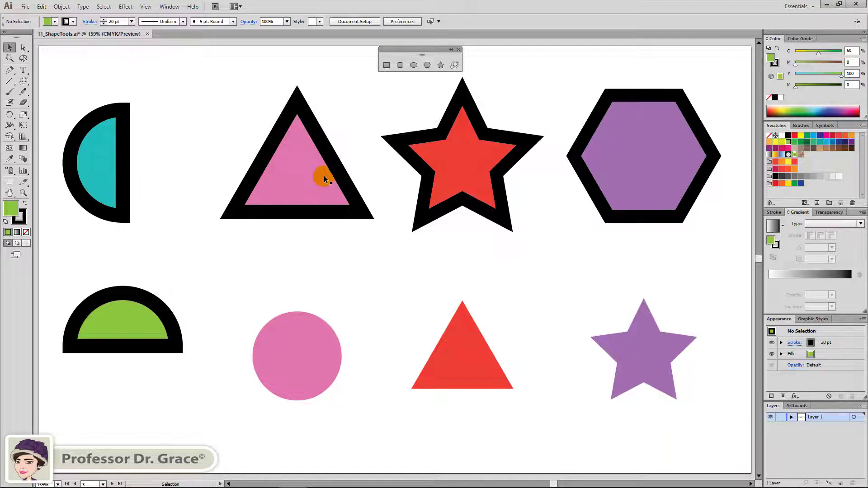
pyautogui.click(285, 173)
pyautogui.click(125, 7)
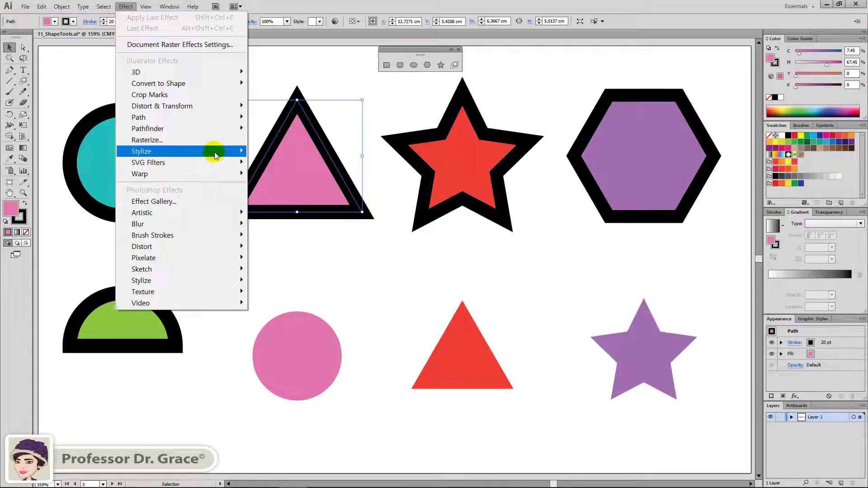
pyautogui.moveTo(233, 152)
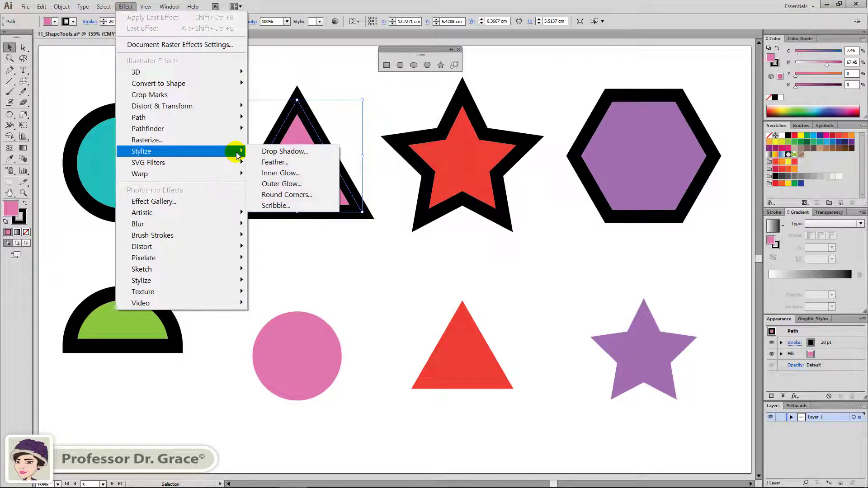
pyautogui.click(316, 195)
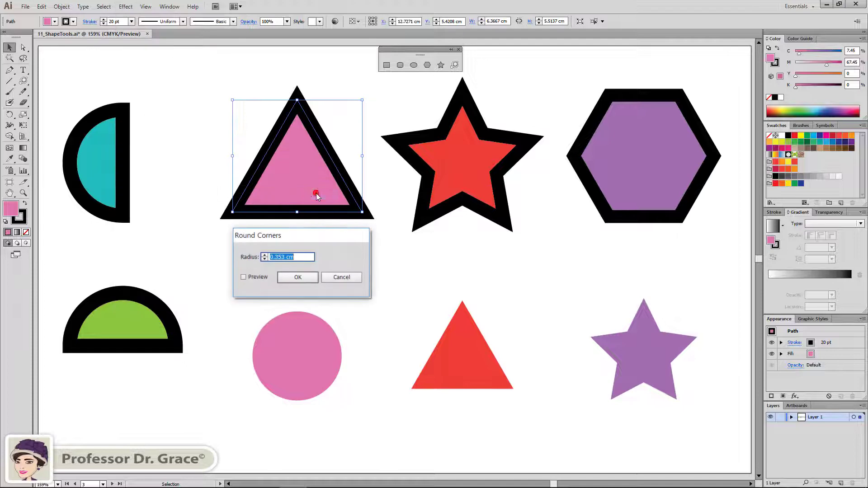
pyautogui.click(257, 277)
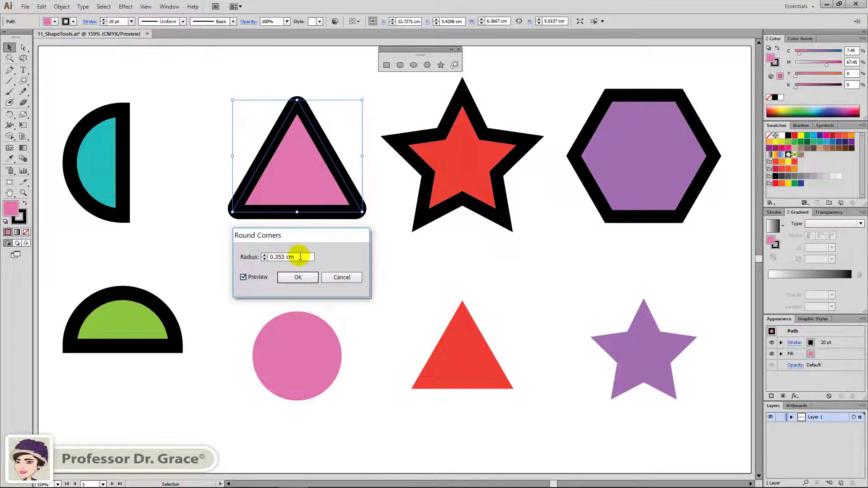
pyautogui.moveTo(301, 257); pyautogui.dragTo(268, 257)
pyautogui.write('2')
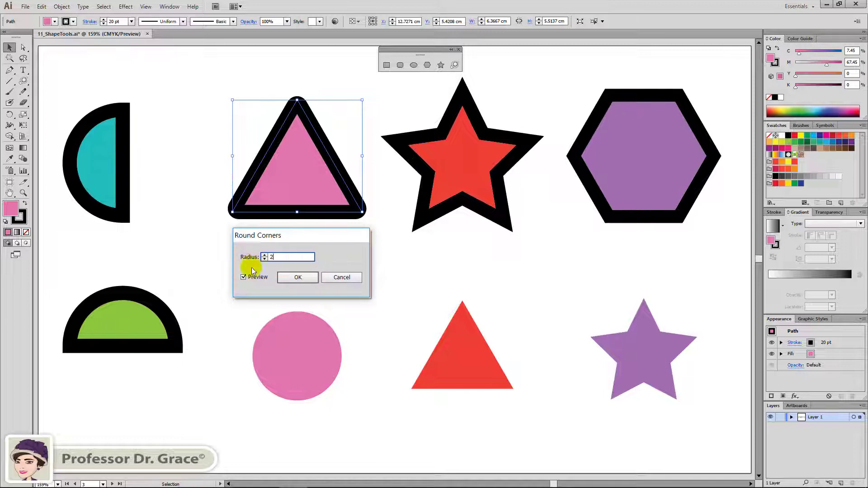
pyautogui.click(292, 278)
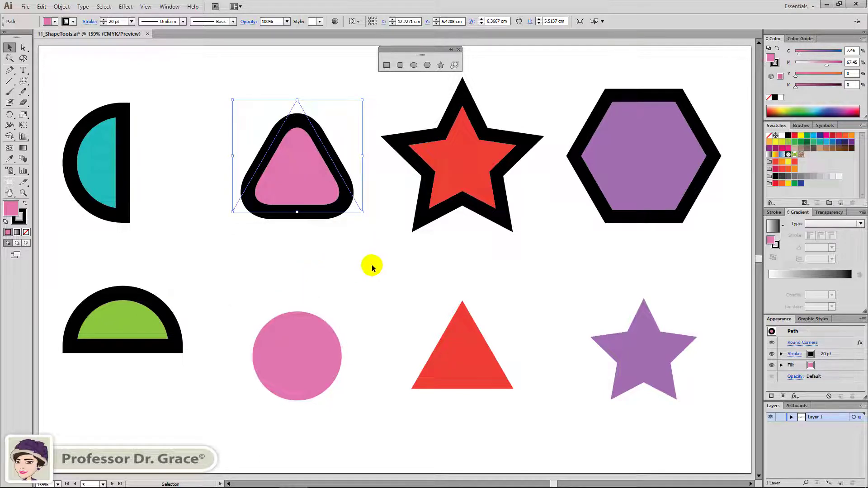
pyautogui.click(371, 267)
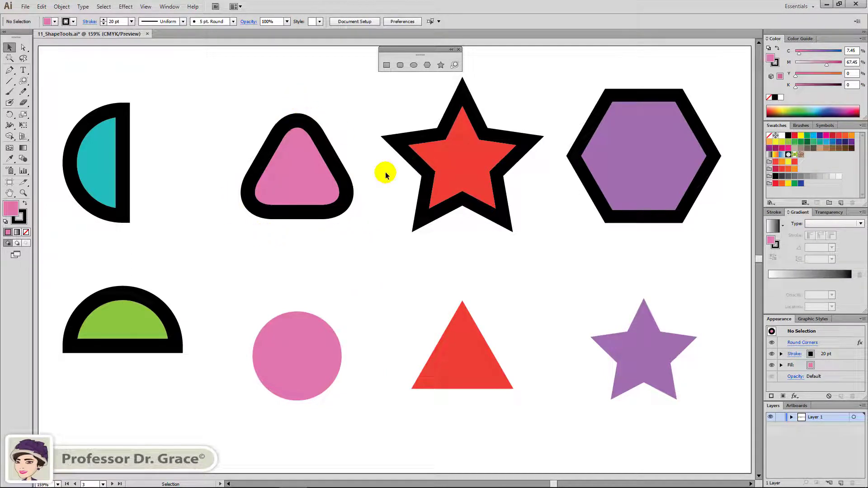
# Apply a Round Corners effect with a 1 cm radius to the outlined red star and deselect it.
pyautogui.click(475, 178)
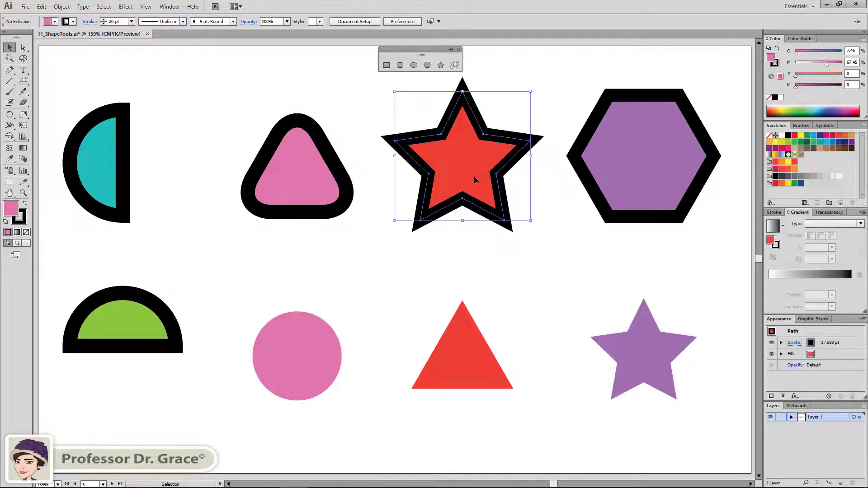
pyautogui.click(126, 7)
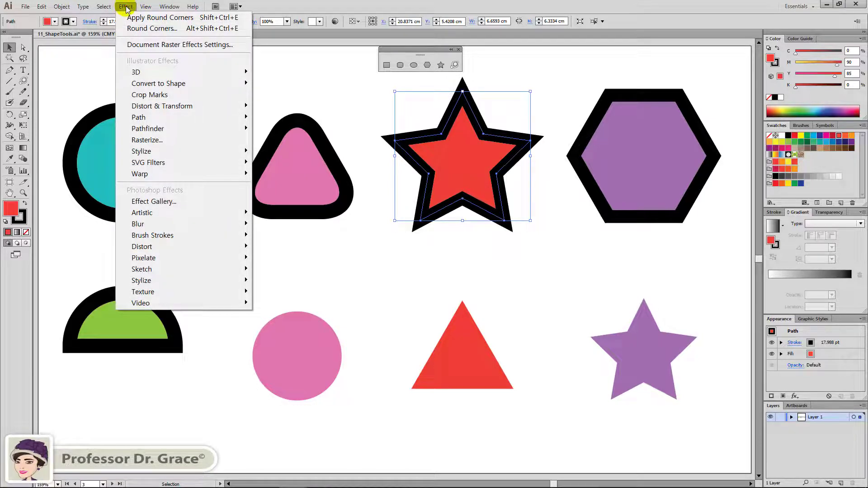
pyautogui.click(214, 31)
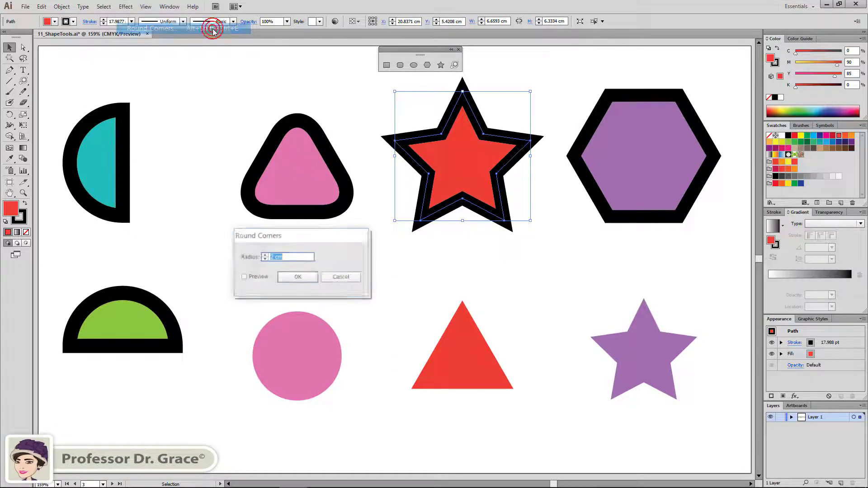
pyautogui.click(258, 280)
pyautogui.moveTo(296, 257); pyautogui.dragTo(267, 254)
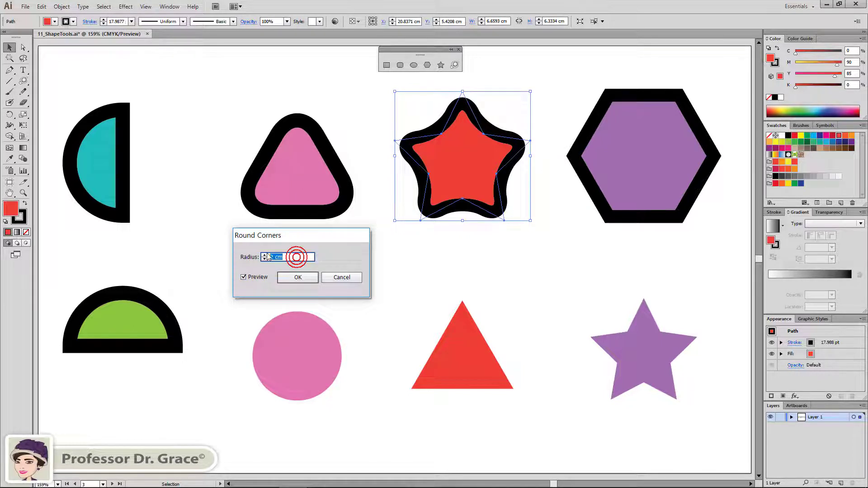
pyautogui.write('1')
pyautogui.click(292, 278)
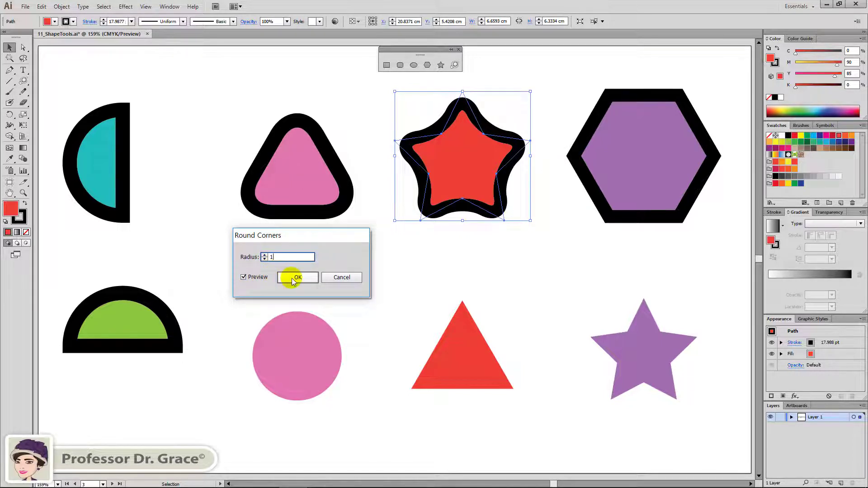
pyautogui.click(452, 246)
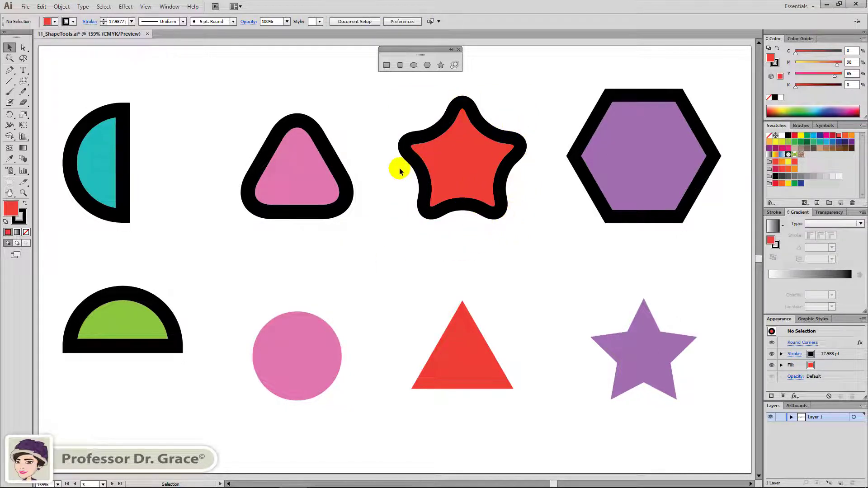
# Reapply the last Round Corners effect with unchanged settings to the outlined purple hexagon and deselect it.
pyautogui.click(634, 158)
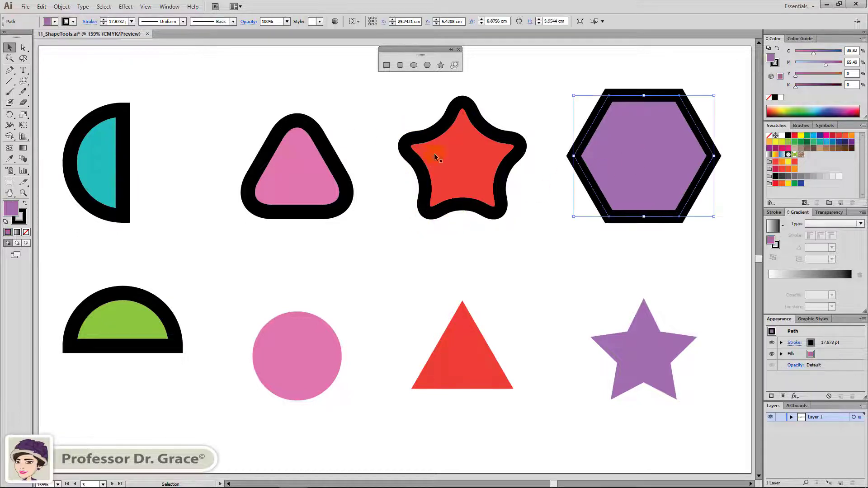
pyautogui.click(126, 7)
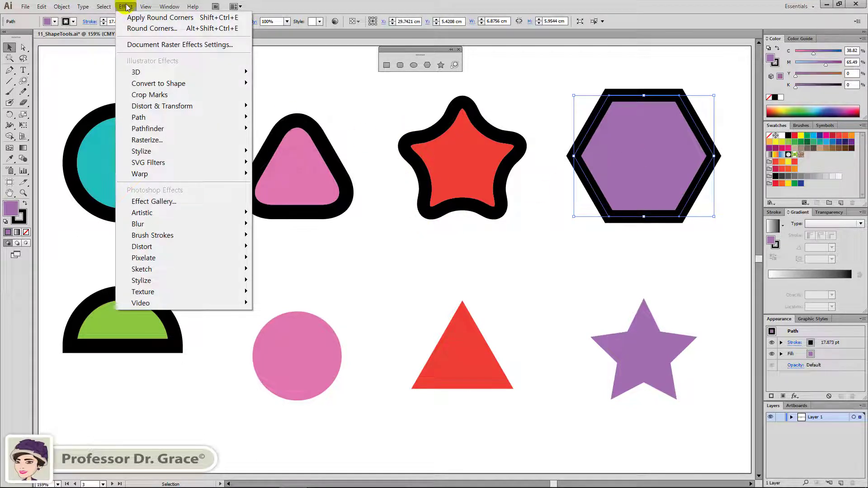
pyautogui.click(216, 19)
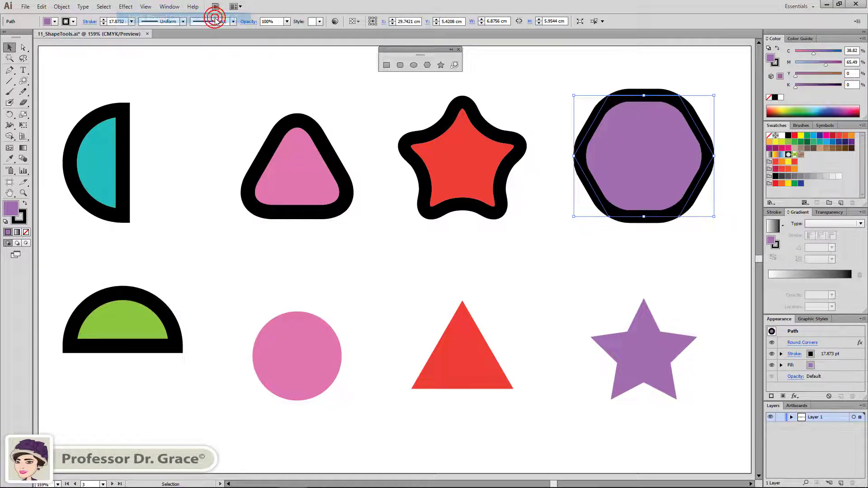
pyautogui.click(556, 196)
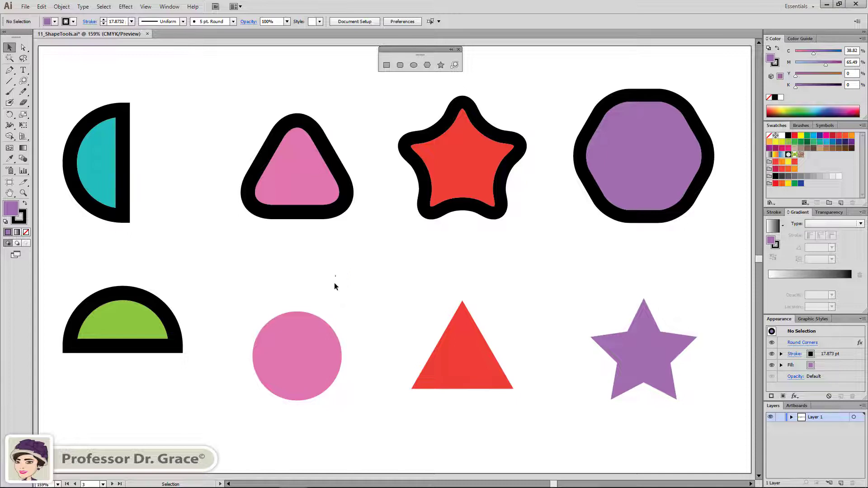
# Start converting the pink circle to a rectangle shape effect with preview on, and compare absolute sizing with relative, keeping relative.
pyautogui.click(297, 358)
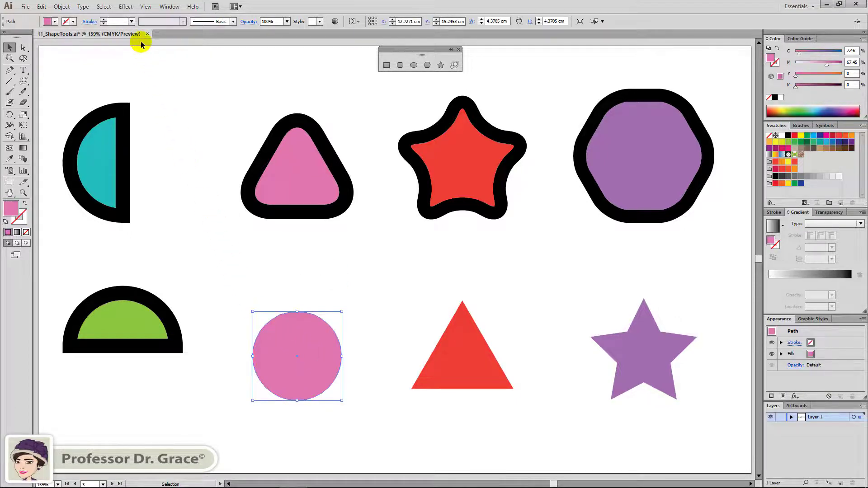
pyautogui.click(125, 6)
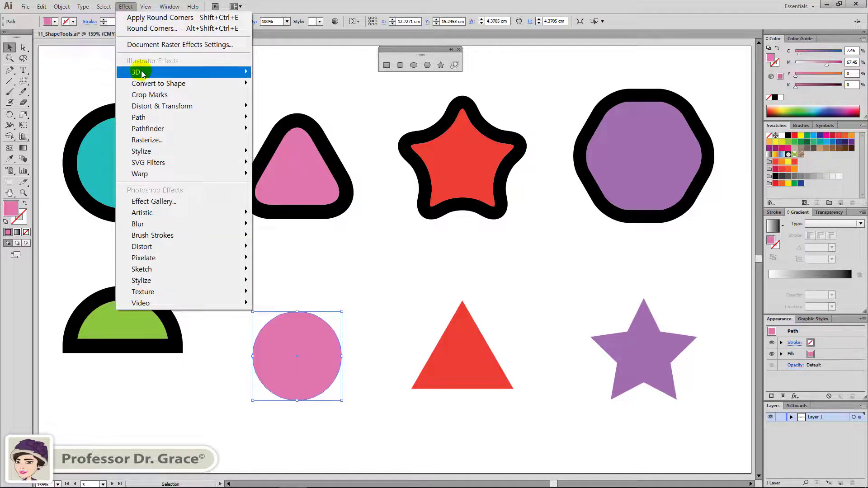
pyautogui.moveTo(158, 84)
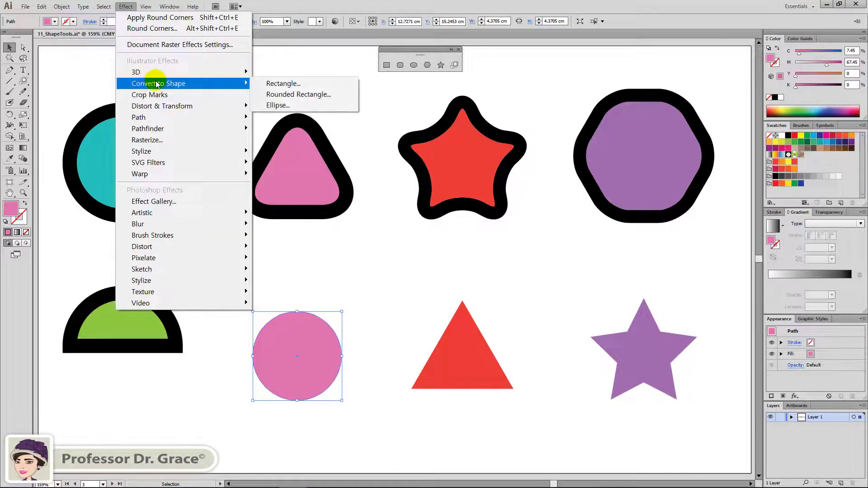
pyautogui.click(273, 85)
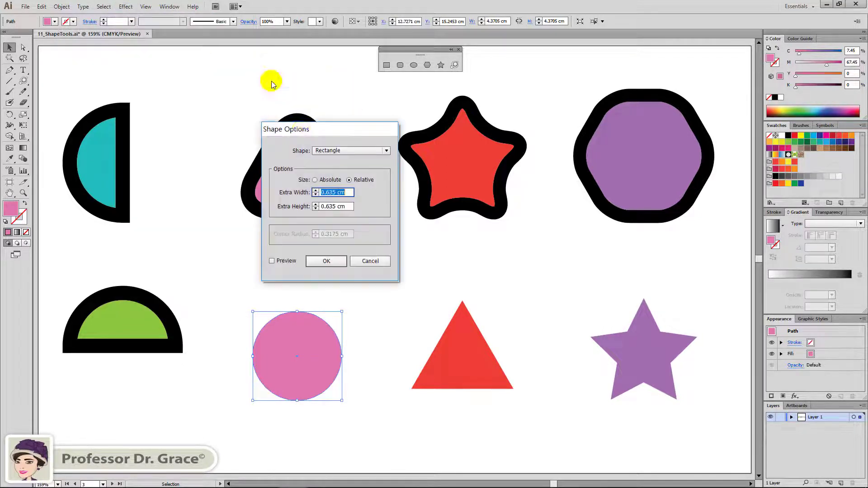
pyautogui.click(284, 262)
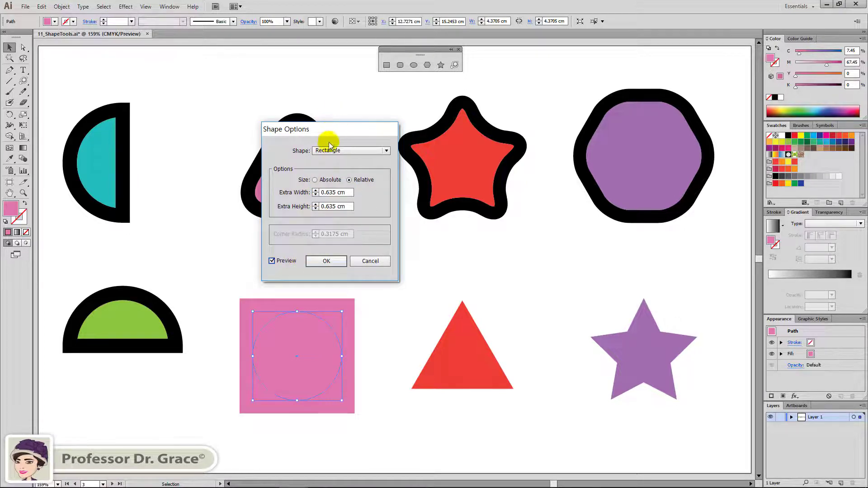
pyautogui.click(316, 180)
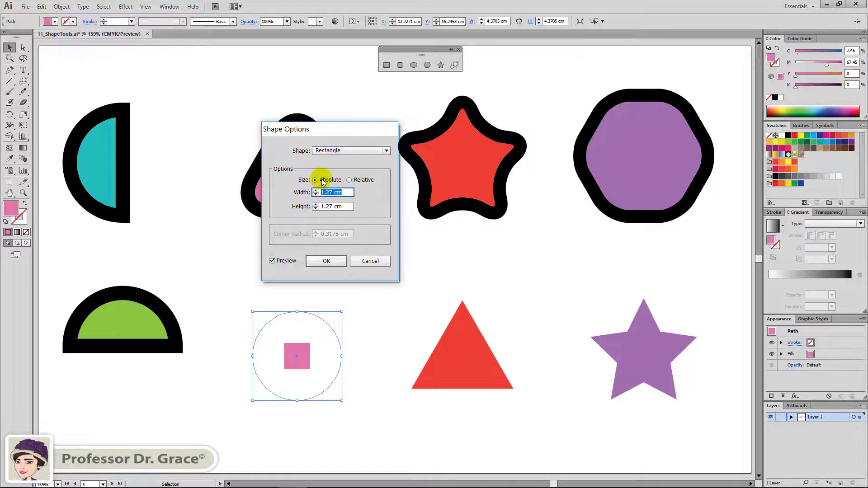
pyautogui.click(351, 180)
pyautogui.click(321, 180)
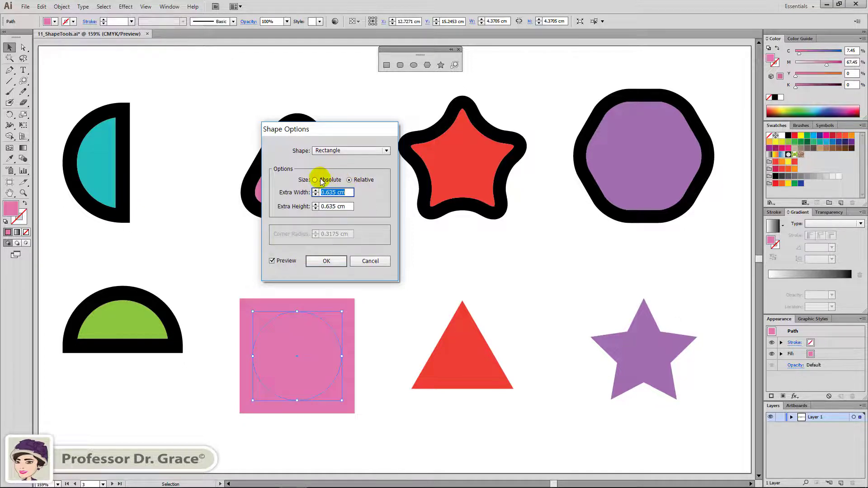
pyautogui.click(350, 179)
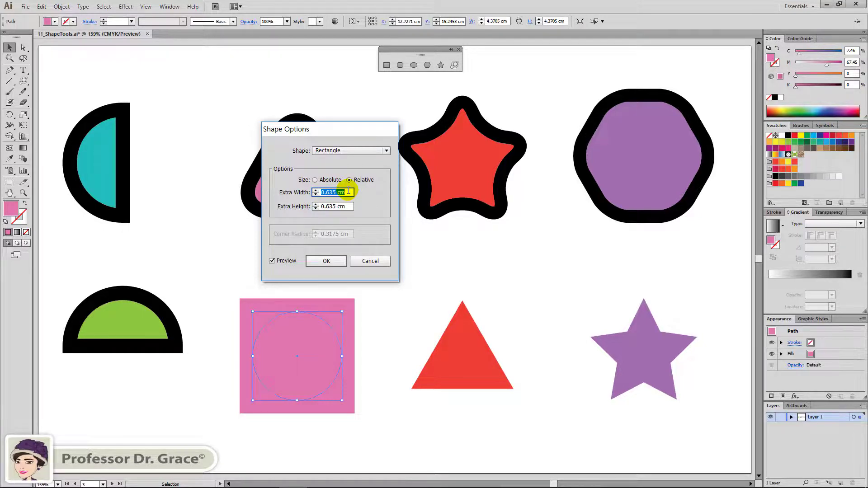
# Set the rectangle effect's extra width and extra height to 0 cm, apply it to the pink circle and deselect.
pyautogui.write('0')
pyautogui.press('Tab')
pyautogui.write('0')
pyautogui.press('Tab')
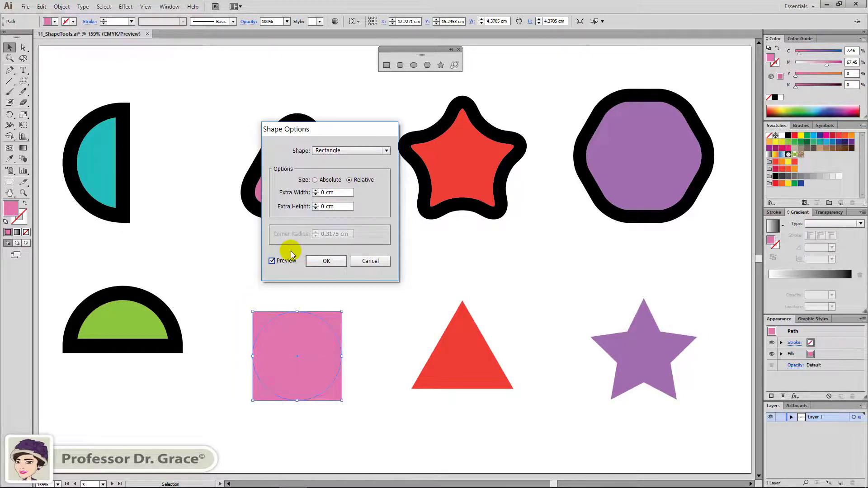
pyautogui.click(321, 262)
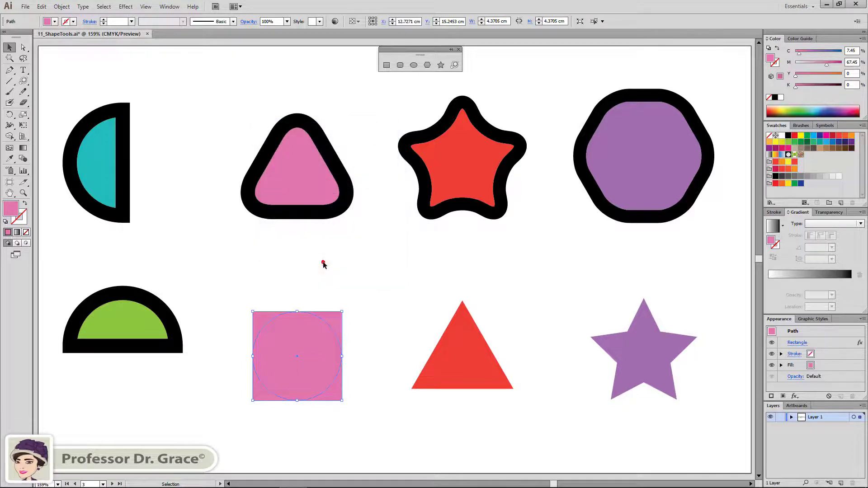
pyautogui.click(379, 274)
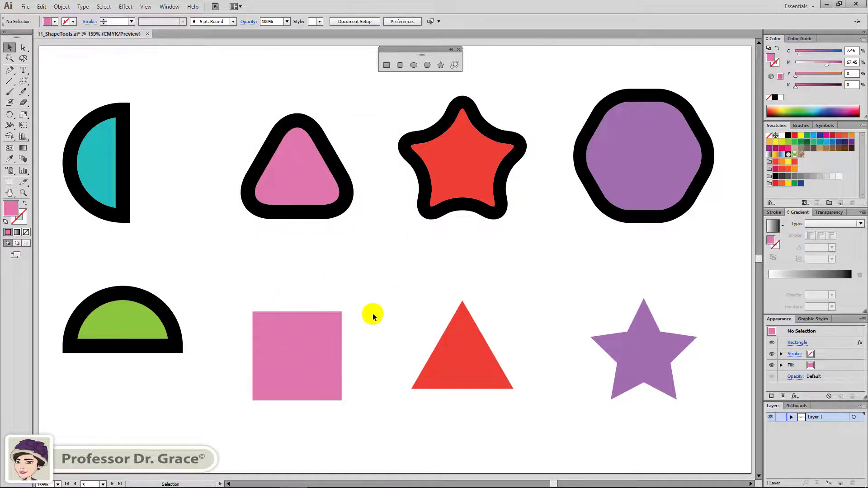
# Select the converted pink square to examine its underlying path outline, and deselect it.
pyautogui.click(310, 325)
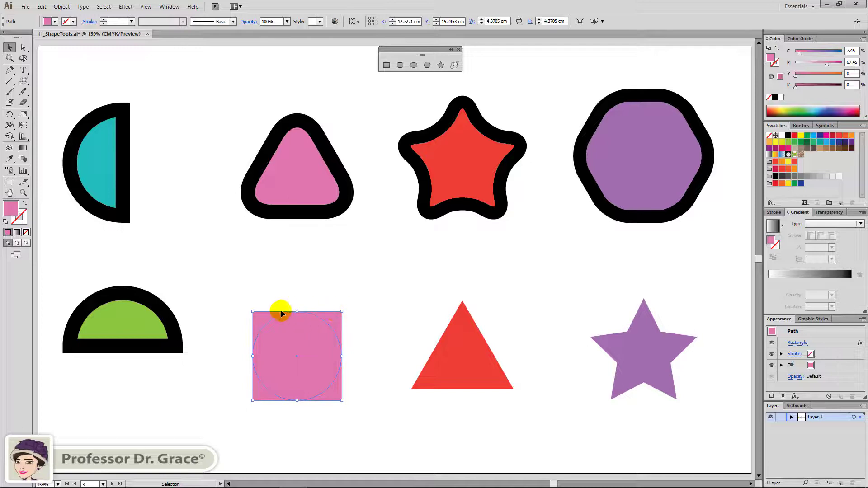
pyautogui.click(323, 390)
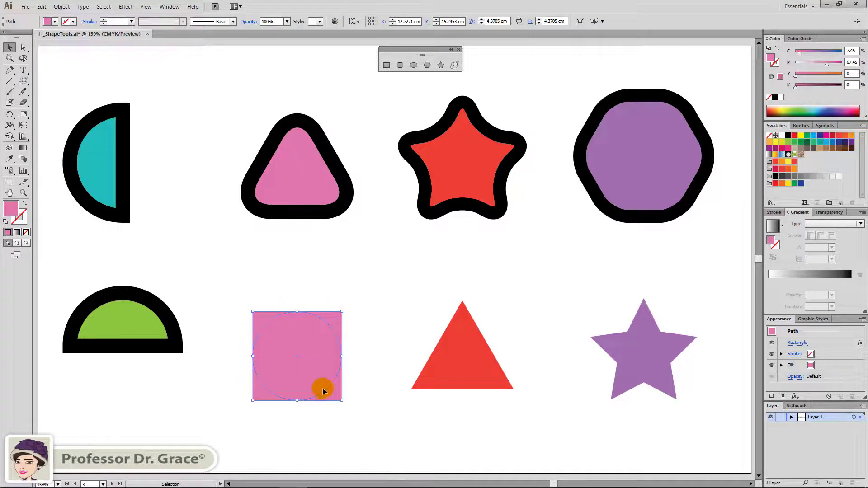
pyautogui.click(400, 318)
# Start converting the red triangle to a rounded rectangle shape effect, and compare absolute and relative sizing, keeping relative.
pyautogui.click(477, 319)
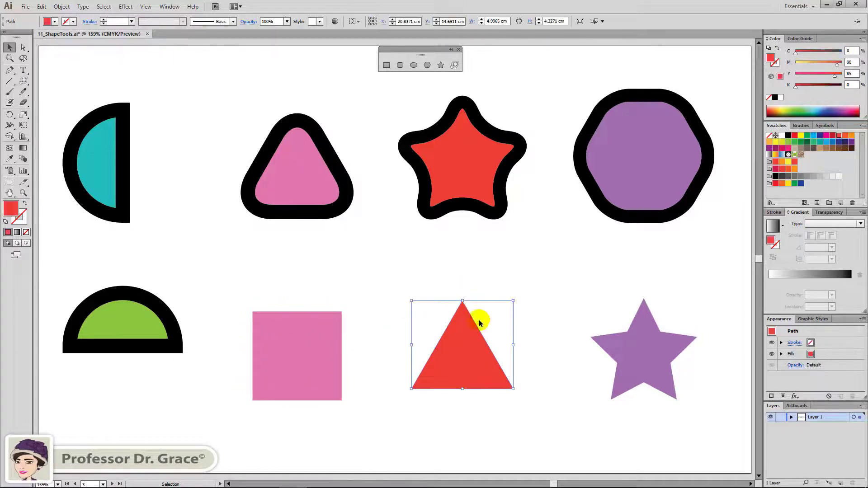
pyautogui.click(127, 7)
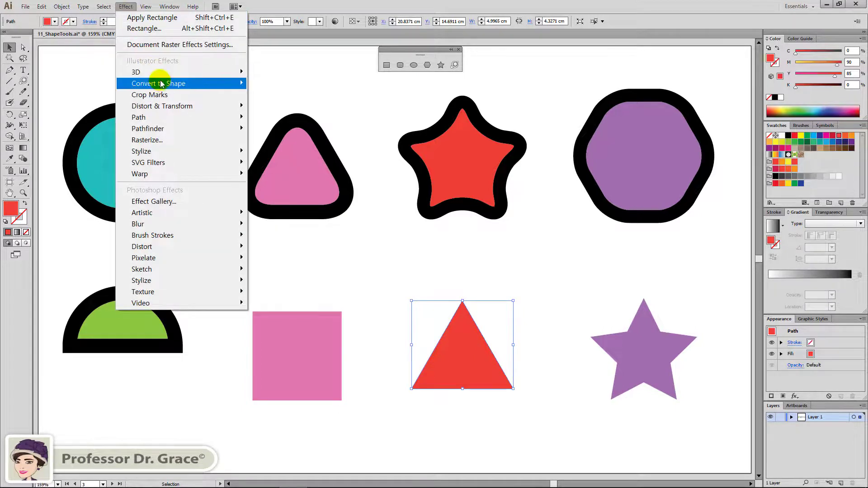
pyautogui.moveTo(159, 84)
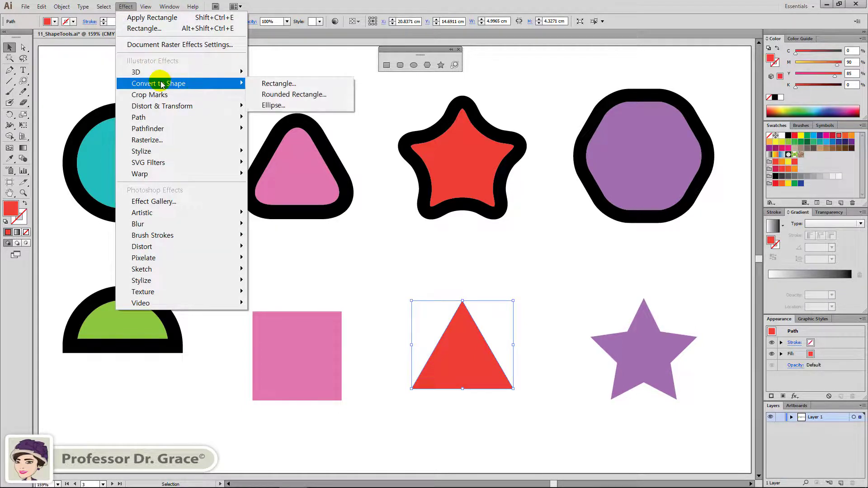
pyautogui.click(285, 95)
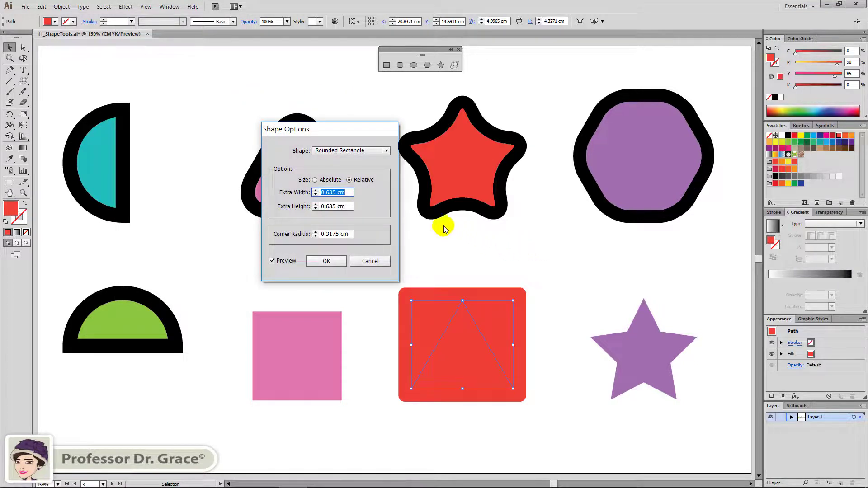
pyautogui.click(332, 181)
pyautogui.click(358, 181)
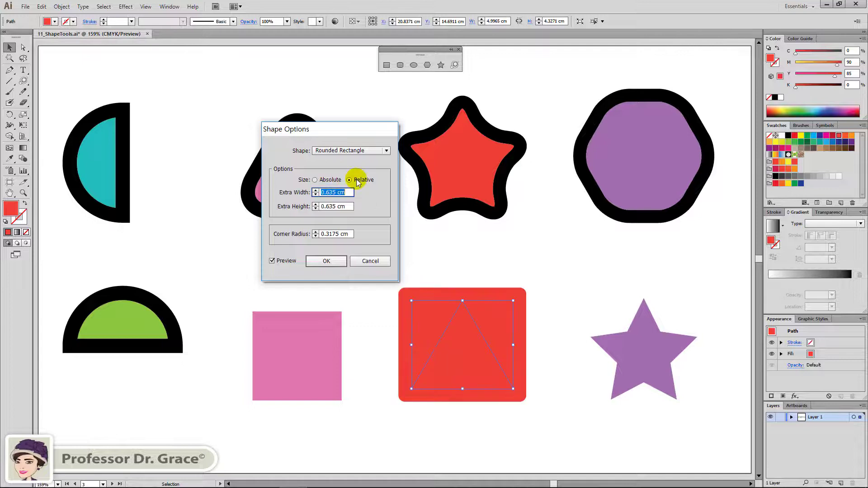
pyautogui.click(329, 180)
pyautogui.click(362, 182)
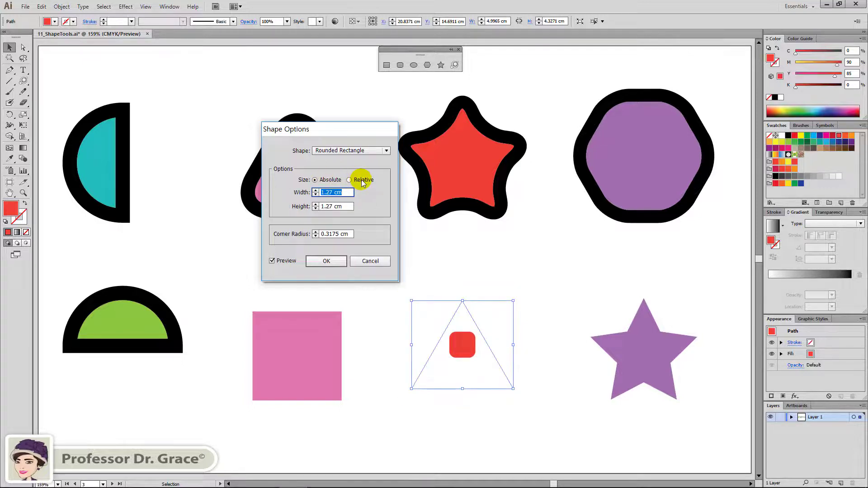
pyautogui.click(362, 183)
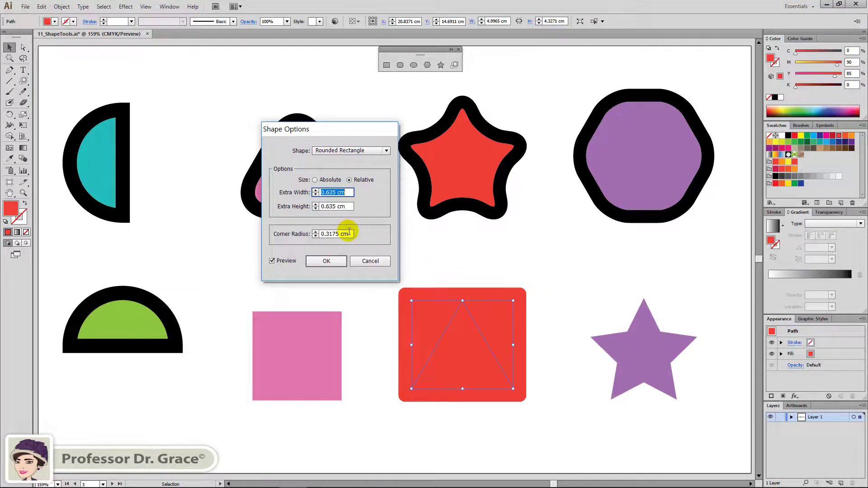
# Set the rounded rectangle's corner radius to 1 cm, apply the effect to the red triangle and deselect it.
pyautogui.moveTo(351, 235); pyautogui.dragTo(319, 234)
pyautogui.write('1')
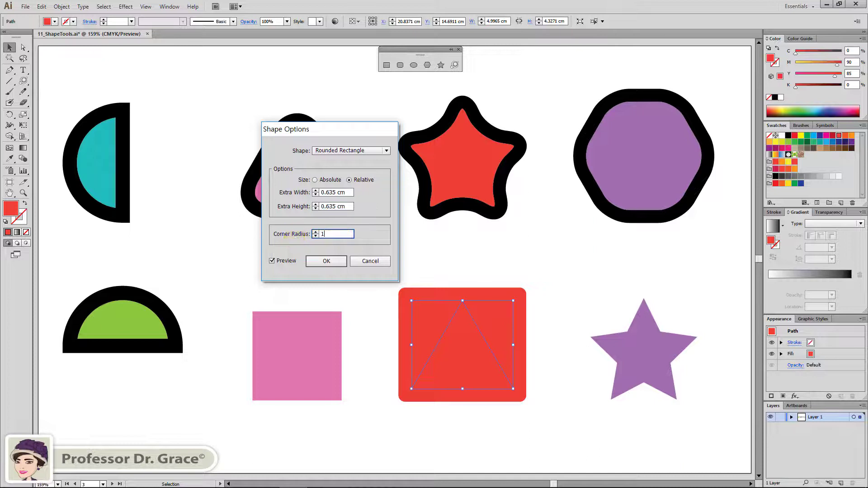
pyautogui.click(326, 261)
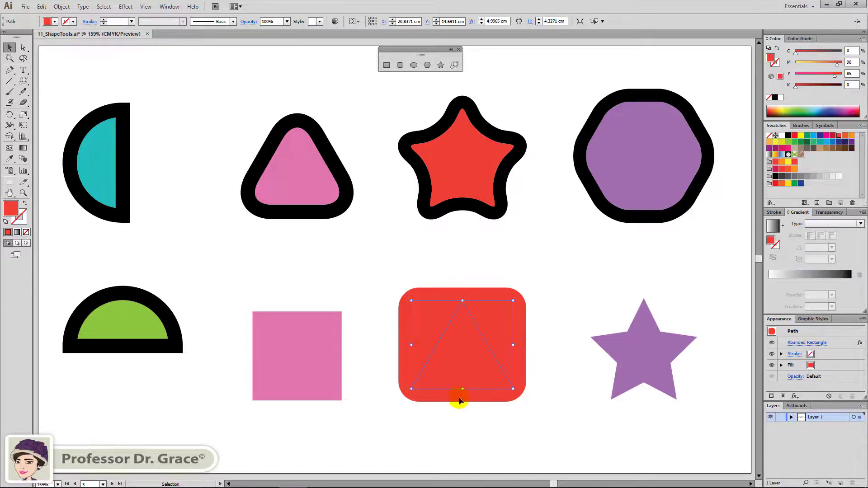
pyautogui.click(535, 377)
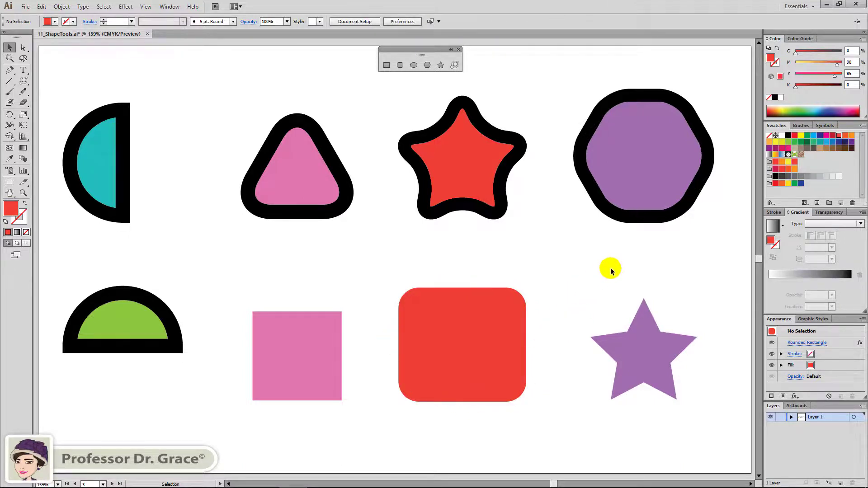
# Convert the purple star to an ellipse shape effect, comparing absolute and relative sizing and applying relative with 0.635 cm extra width and height.
pyautogui.moveTo(611, 269); pyautogui.dragTo(679, 365)
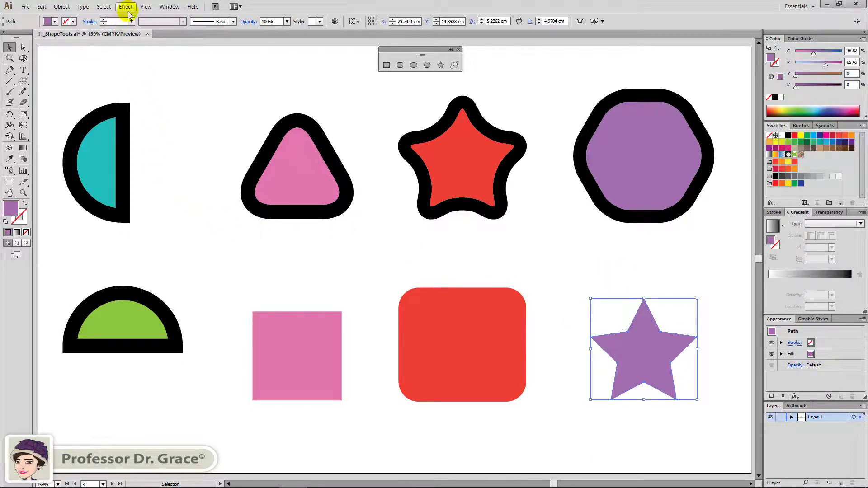
pyautogui.click(128, 9)
pyautogui.moveTo(165, 127)
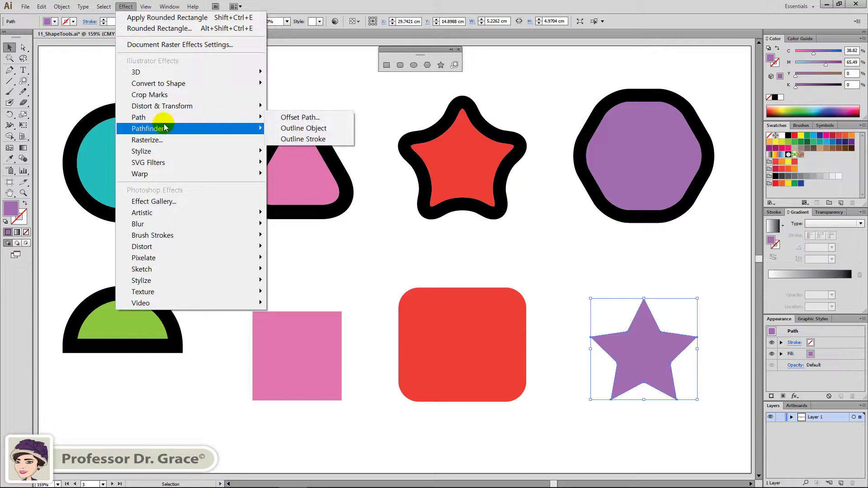
pyautogui.moveTo(190, 83)
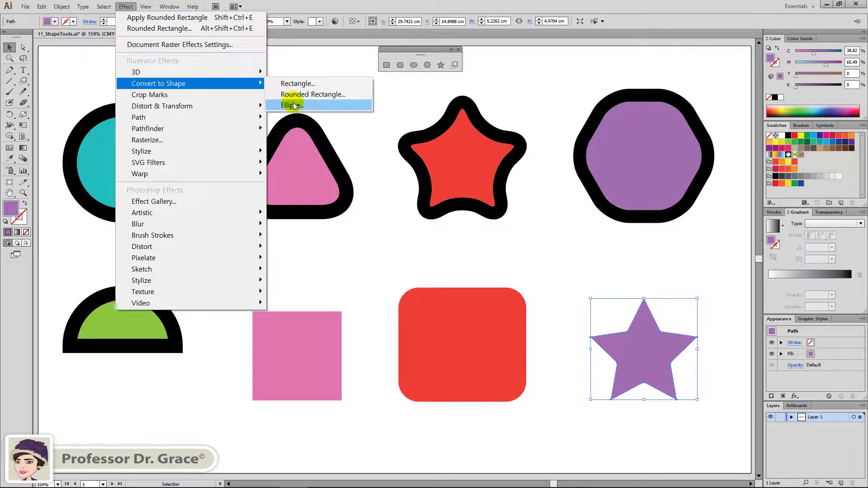
pyautogui.click(293, 105)
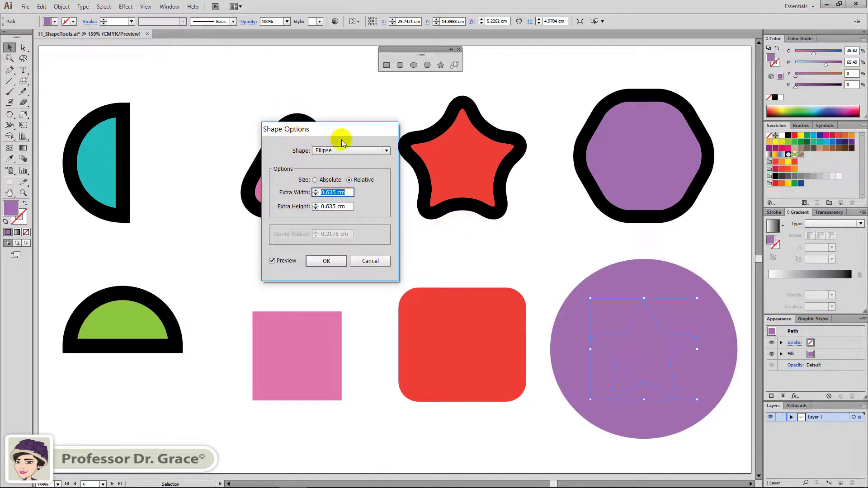
pyautogui.click(316, 180)
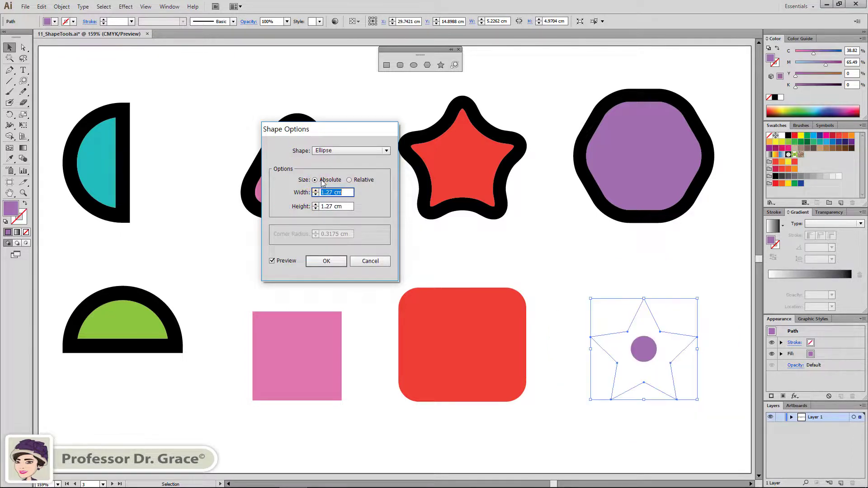
pyautogui.click(355, 180)
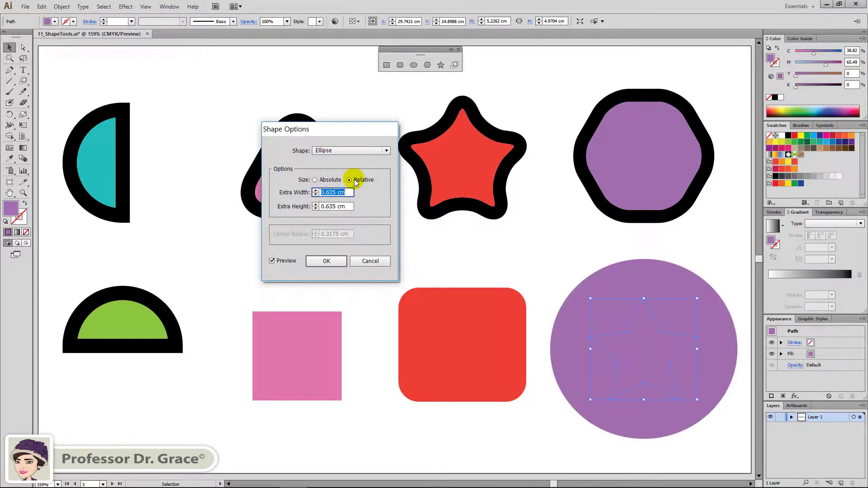
pyautogui.click(316, 180)
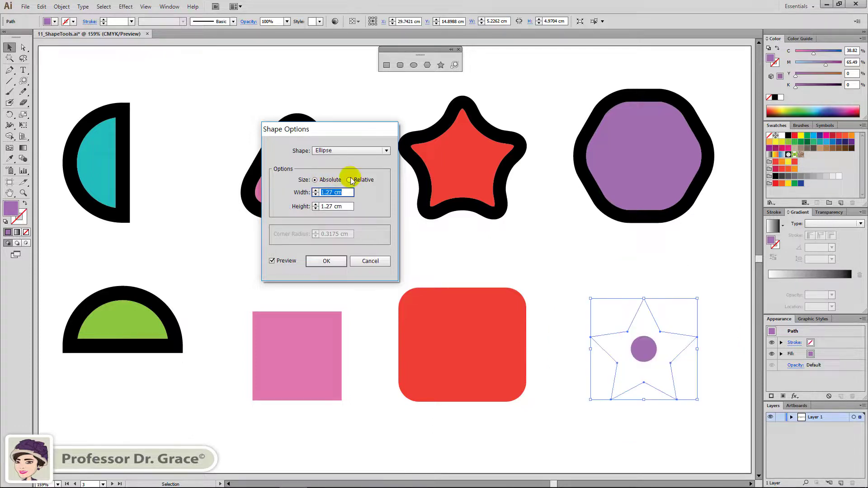
pyautogui.click(351, 180)
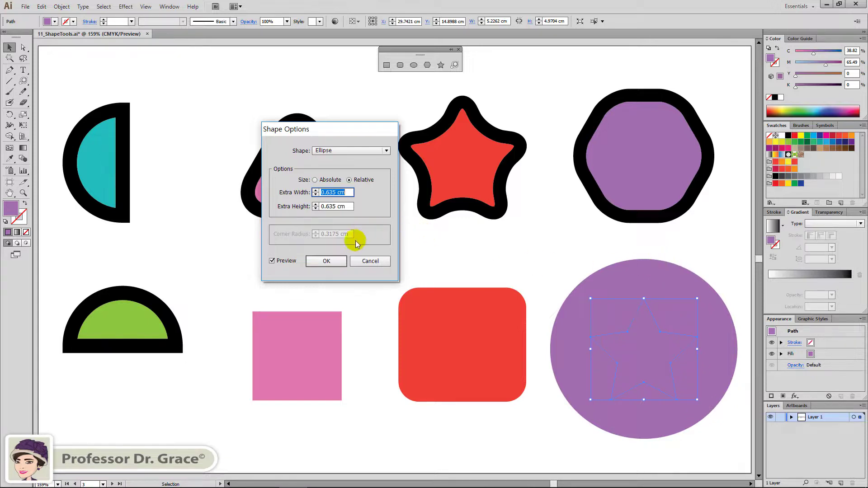
pyautogui.click(327, 261)
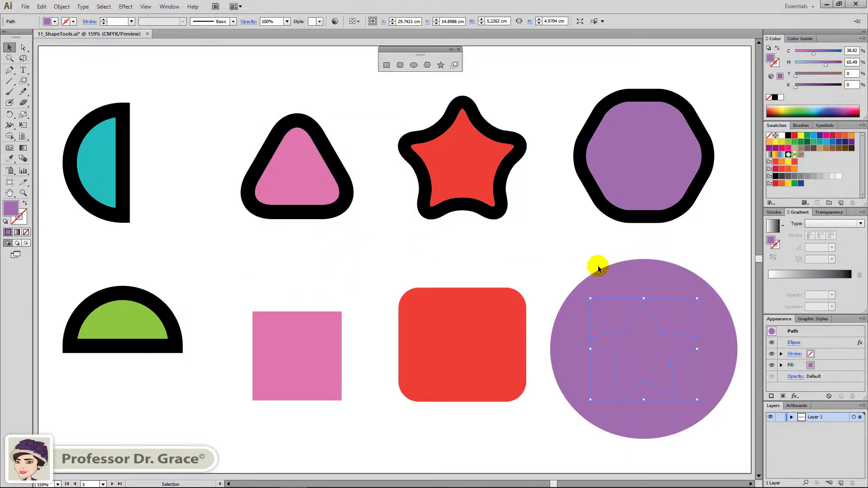